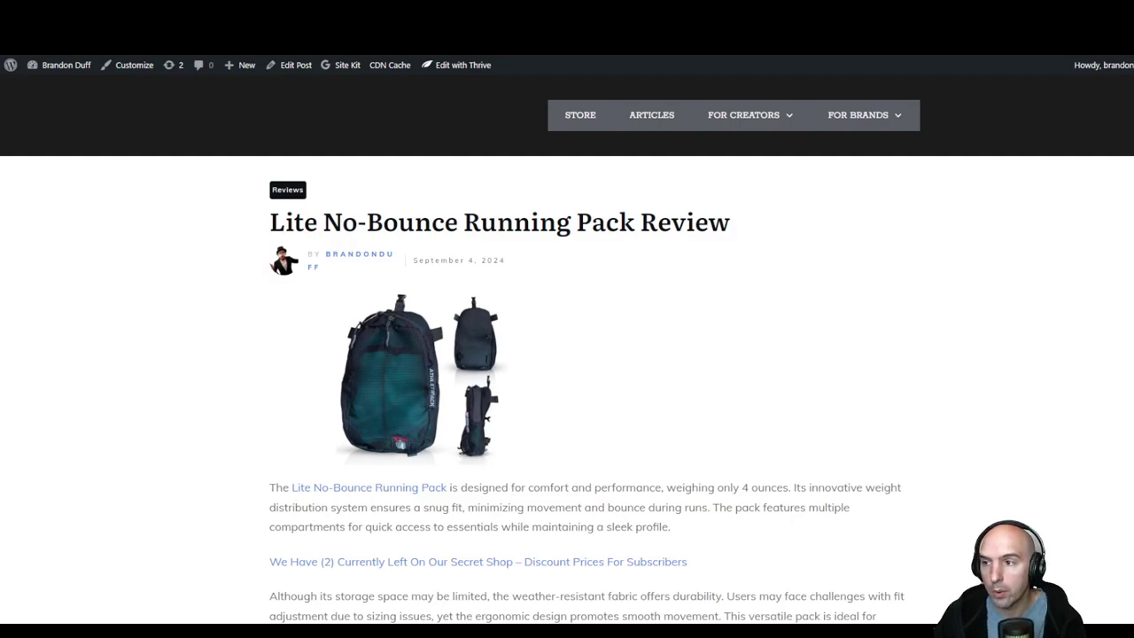
Step: Select the running pack review's text from the first paragraph through the Weight Distribution System section
{"action": "scroll", "coordinate": [567, 354], "scroll_direction": "down", "scroll_amount": 1}
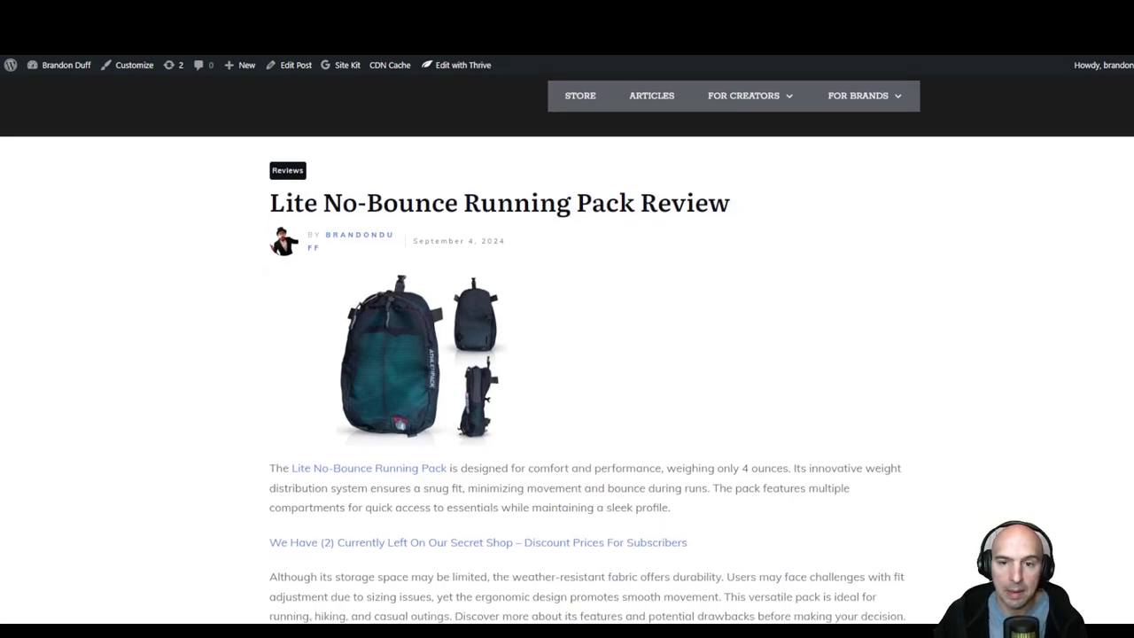
{"action": "scroll", "coordinate": [567, 354], "scroll_direction": "down", "scroll_amount": 3}
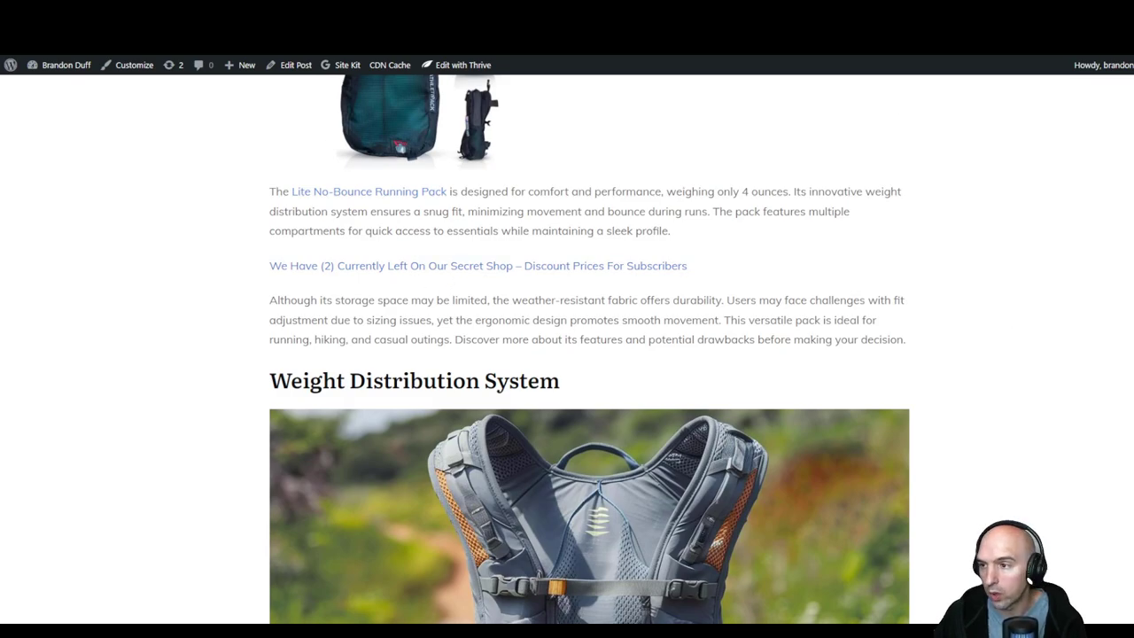
{"action": "scroll", "coordinate": [566, 354], "scroll_direction": "down", "scroll_amount": 12}
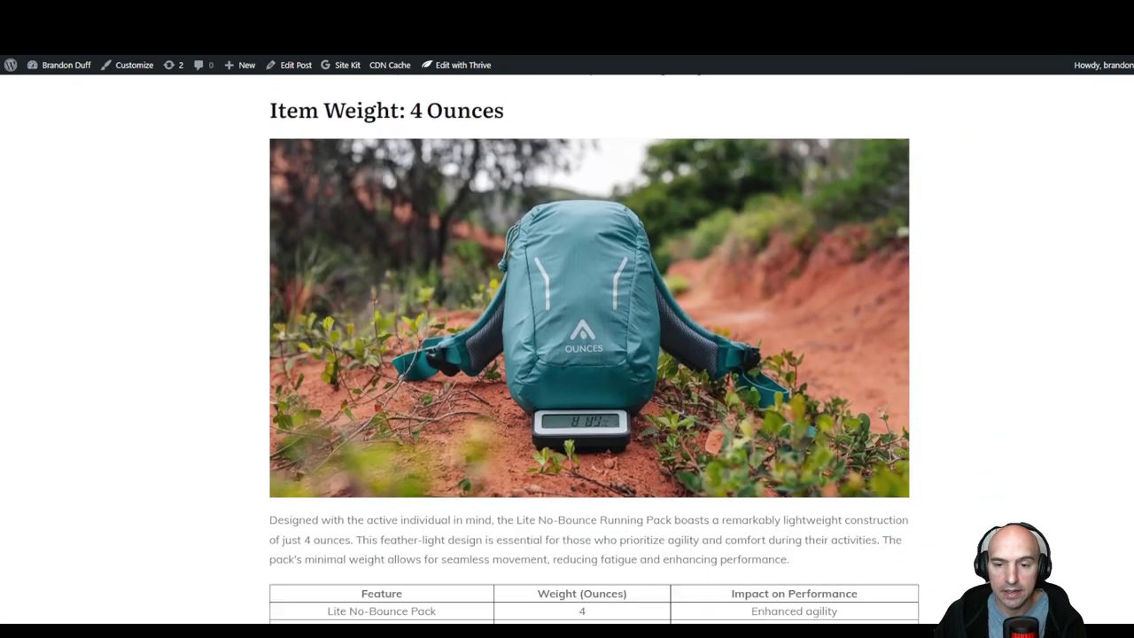
{"action": "scroll", "coordinate": [594, 354], "scroll_direction": "down", "scroll_amount": 20}
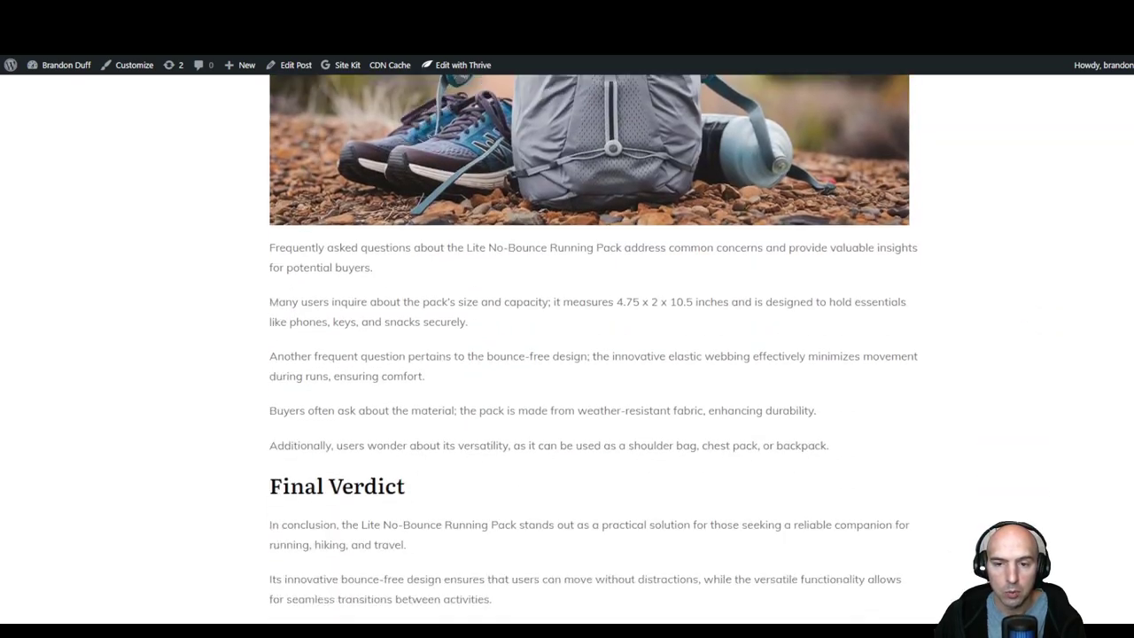
{"action": "scroll", "coordinate": [593, 354], "scroll_direction": "down", "scroll_amount": 4}
{"action": "scroll", "coordinate": [593, 354], "scroll_direction": "up", "scroll_amount": 15}
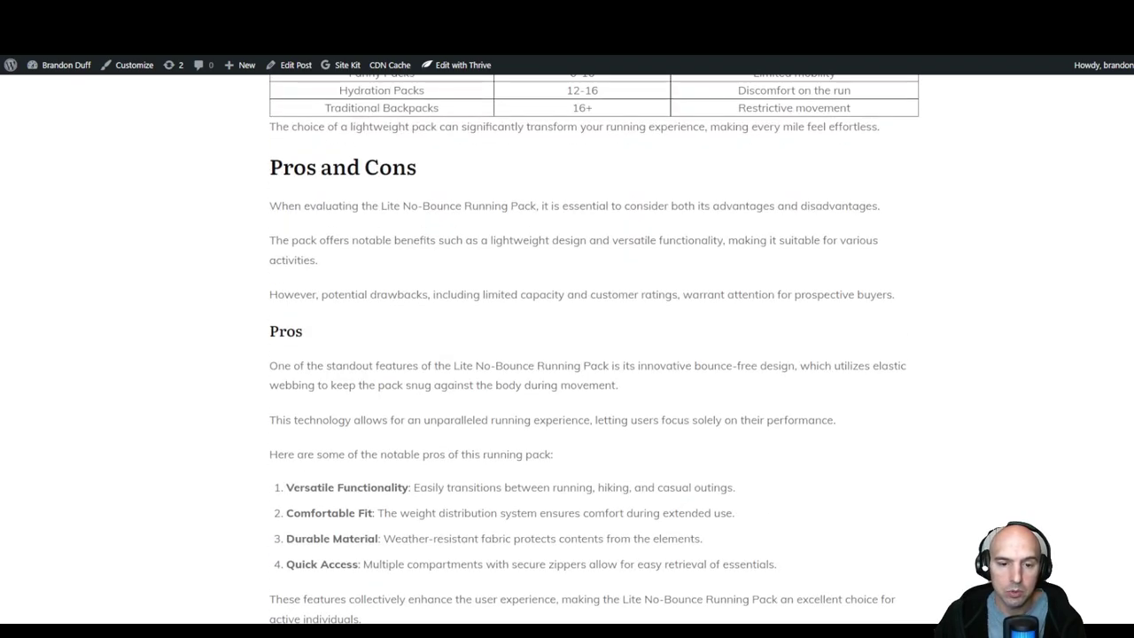
{"action": "scroll", "coordinate": [397, 509], "scroll_direction": "down", "scroll_amount": 2}
{"action": "scroll", "coordinate": [395, 512], "scroll_direction": "up", "scroll_amount": 20}
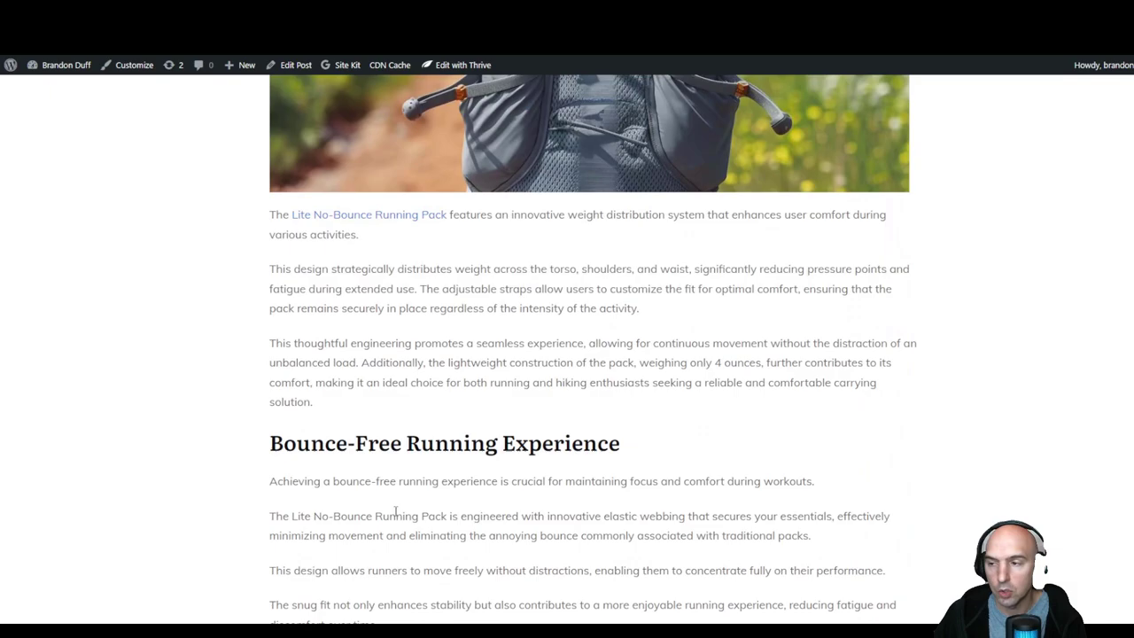
{"action": "scroll", "coordinate": [395, 512], "scroll_direction": "up", "scroll_amount": 5}
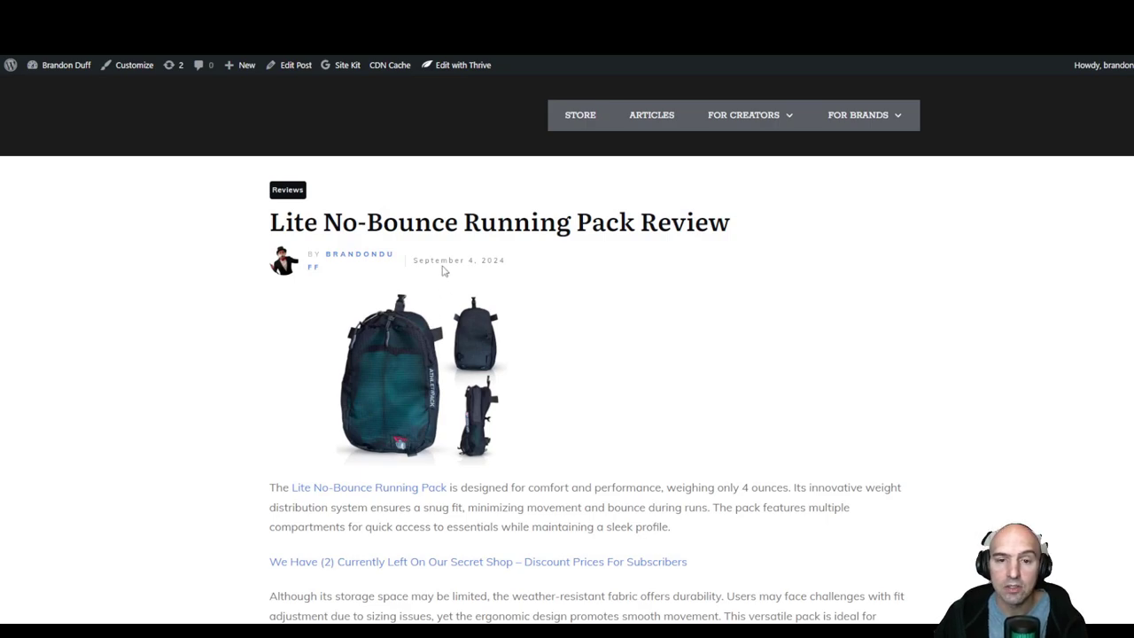
{"action": "scroll", "coordinate": [389, 341], "scroll_direction": "down", "scroll_amount": 3}
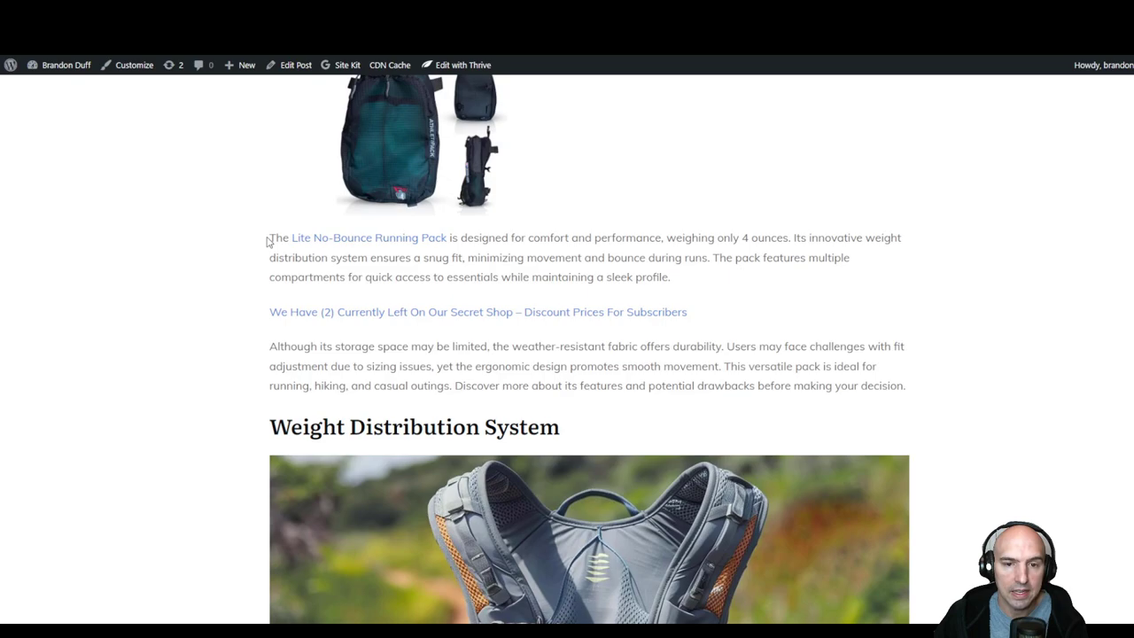
{"action": "left_click_drag", "start_coordinate": [267, 241], "coordinate": [559, 228]}
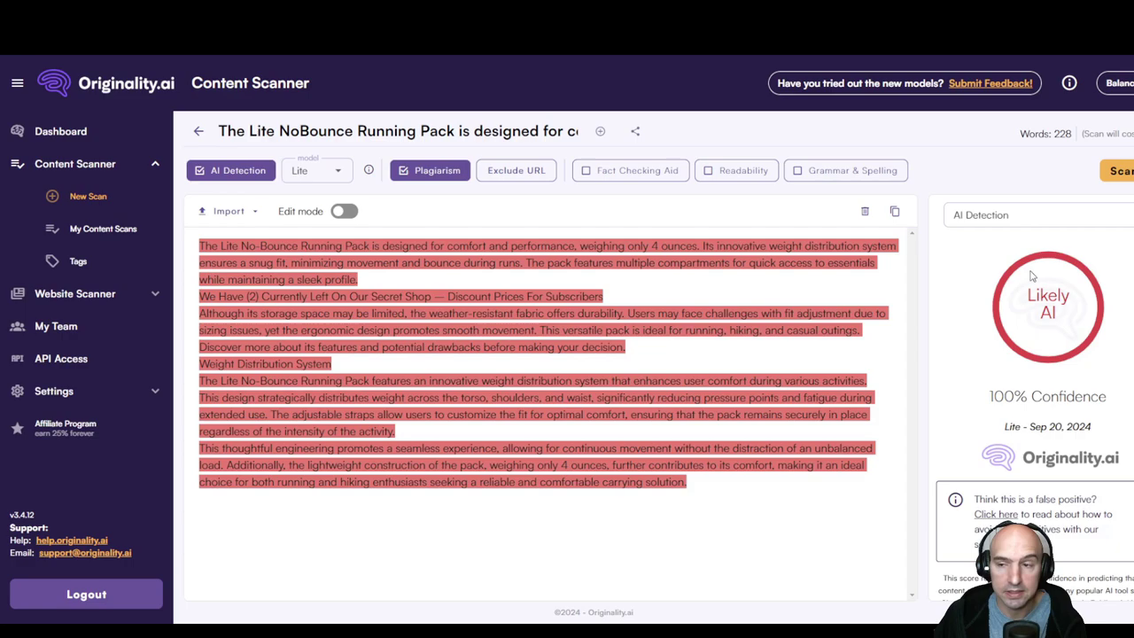
Step: Switch the scan results to Plagiarism: 100% plagiarized, one matched website, 12 matched phrases
{"action": "left_click", "coordinate": [989, 210]}
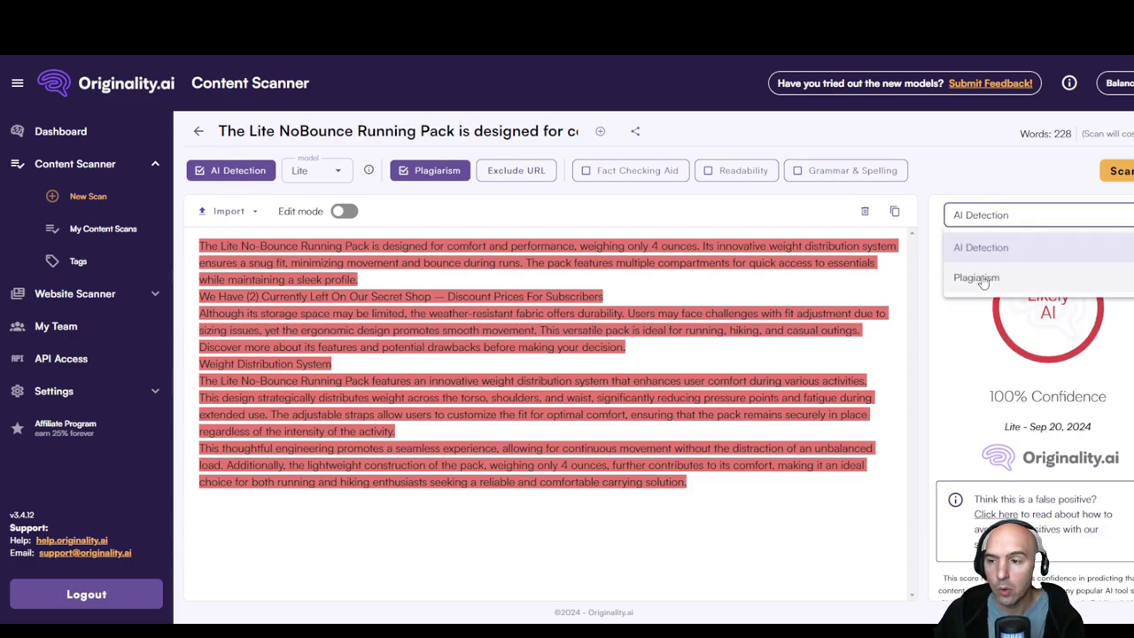
{"action": "left_click", "coordinate": [978, 279]}
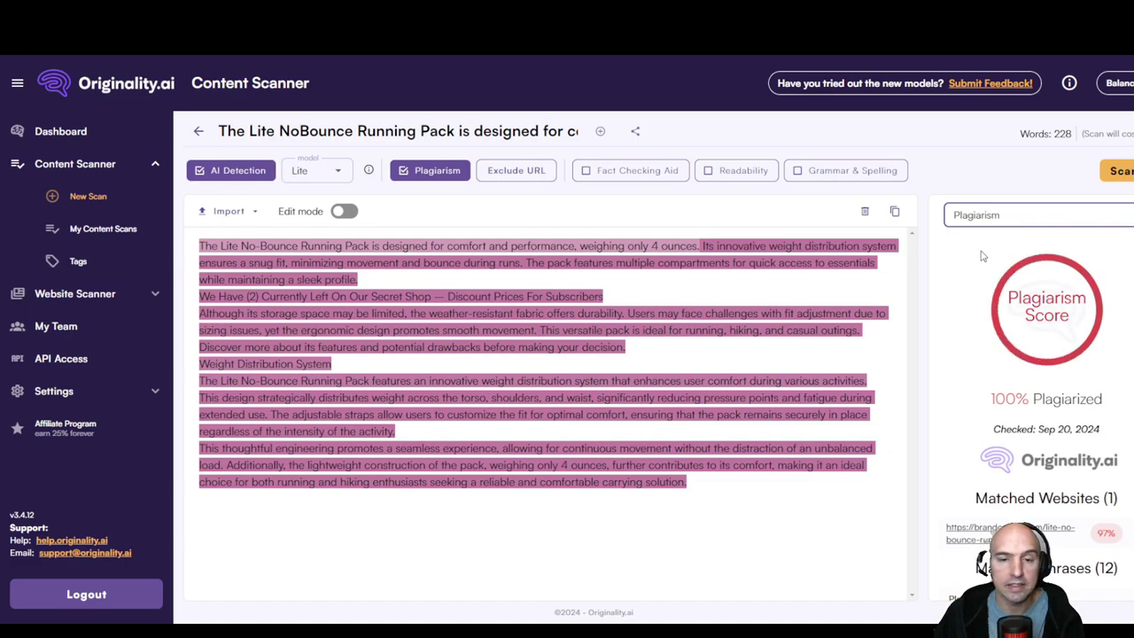
{"action": "mouse_move", "coordinate": [625, 347]}
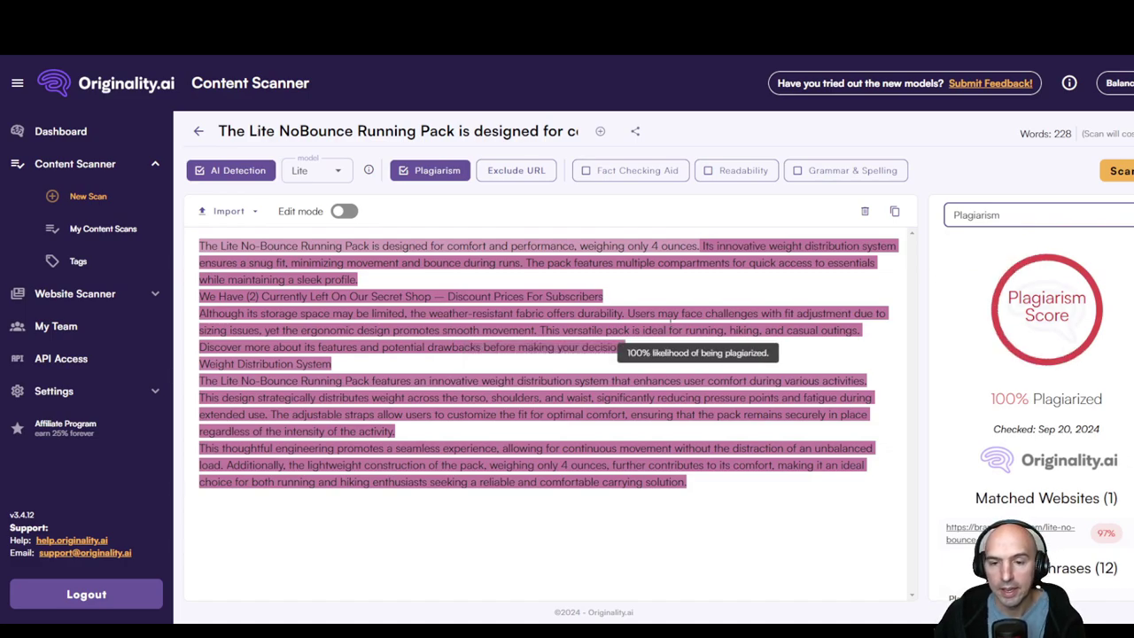
{"action": "scroll", "coordinate": [1023, 303], "scroll_direction": "down", "scroll_amount": 3}
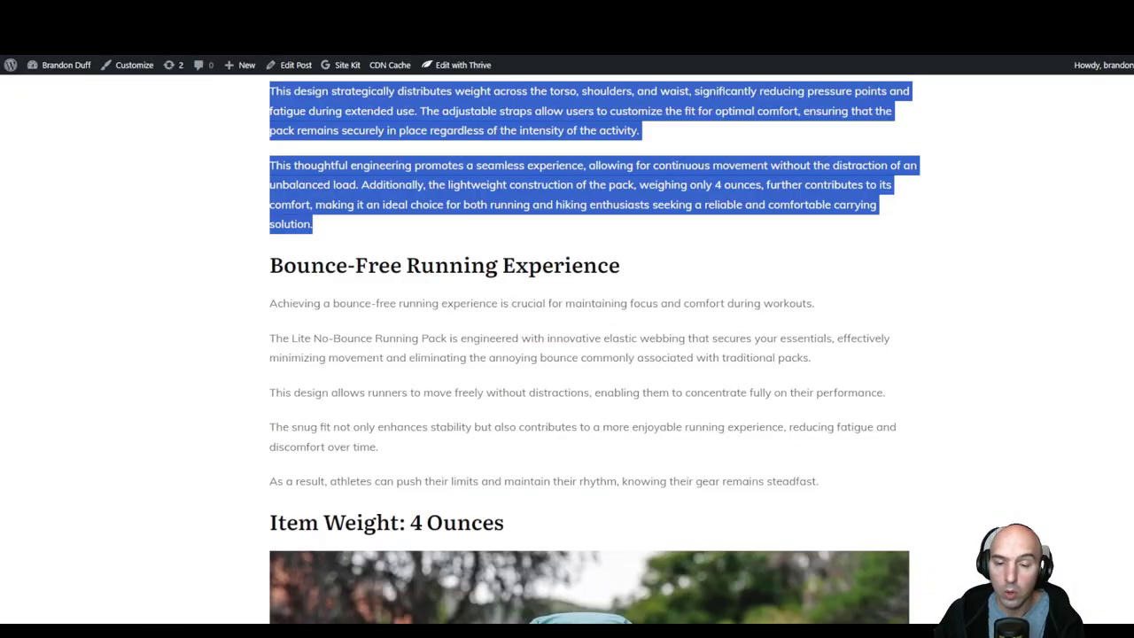
Step: Return to the article listing, open the 2024 Eonon 720P HD Dash Camera Review, and select its body text
{"action": "scroll", "coordinate": [555, 301], "scroll_direction": "up", "scroll_amount": 6}
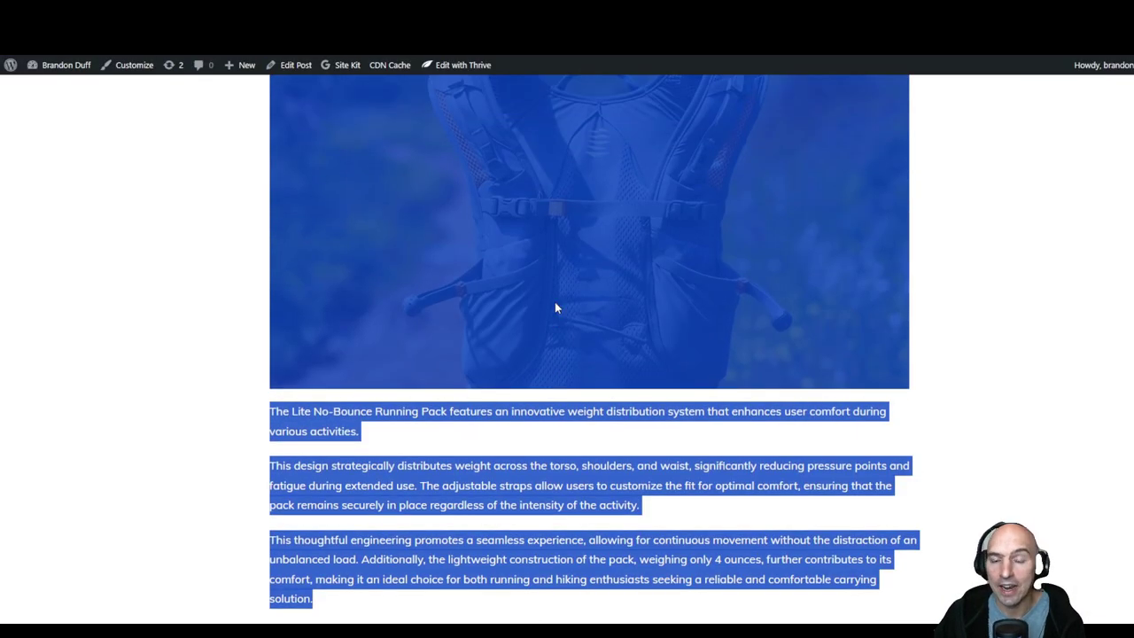
{"action": "scroll", "coordinate": [434, 252], "scroll_direction": "down", "scroll_amount": 5}
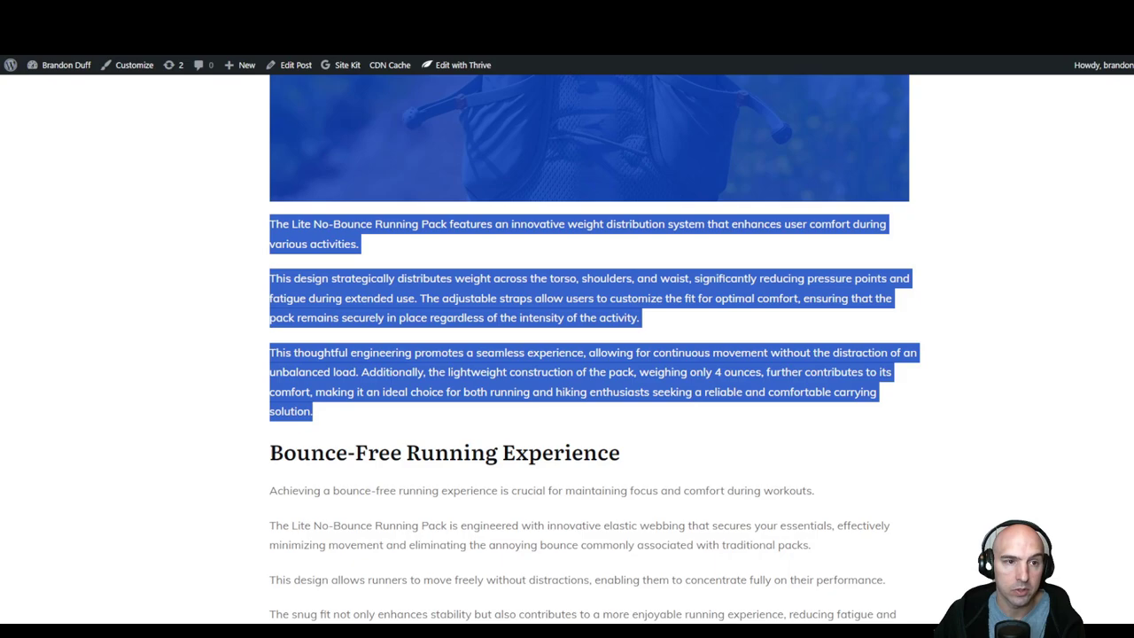
{"action": "key", "text": "alt+Left"}
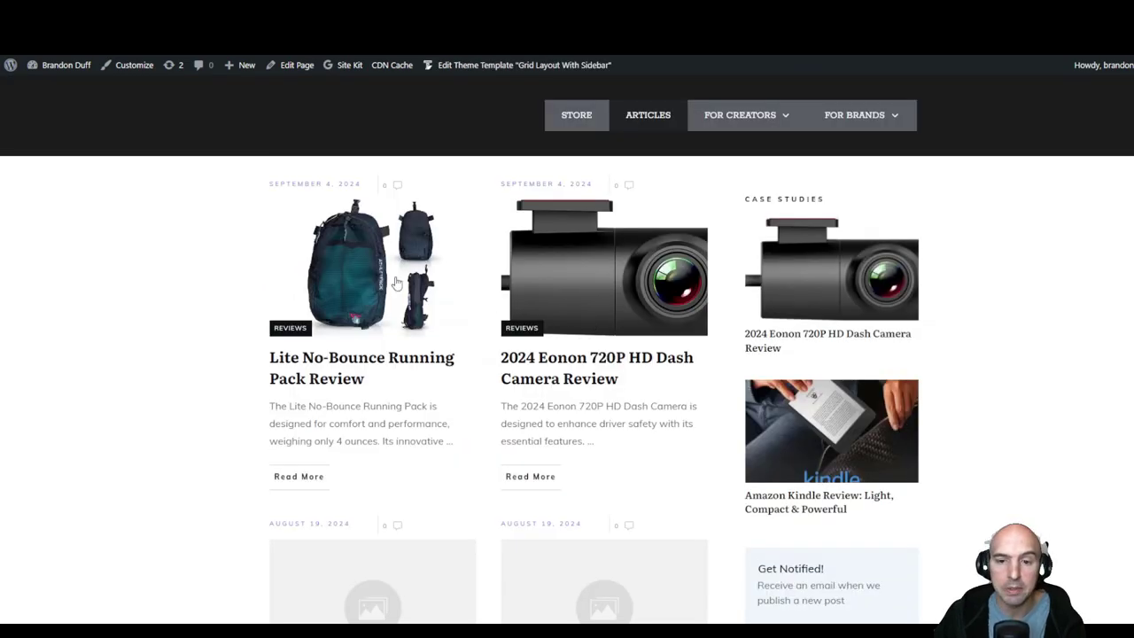
{"action": "left_click", "coordinate": [566, 291]}
{"action": "scroll", "coordinate": [256, 298], "scroll_direction": "down", "scroll_amount": 3}
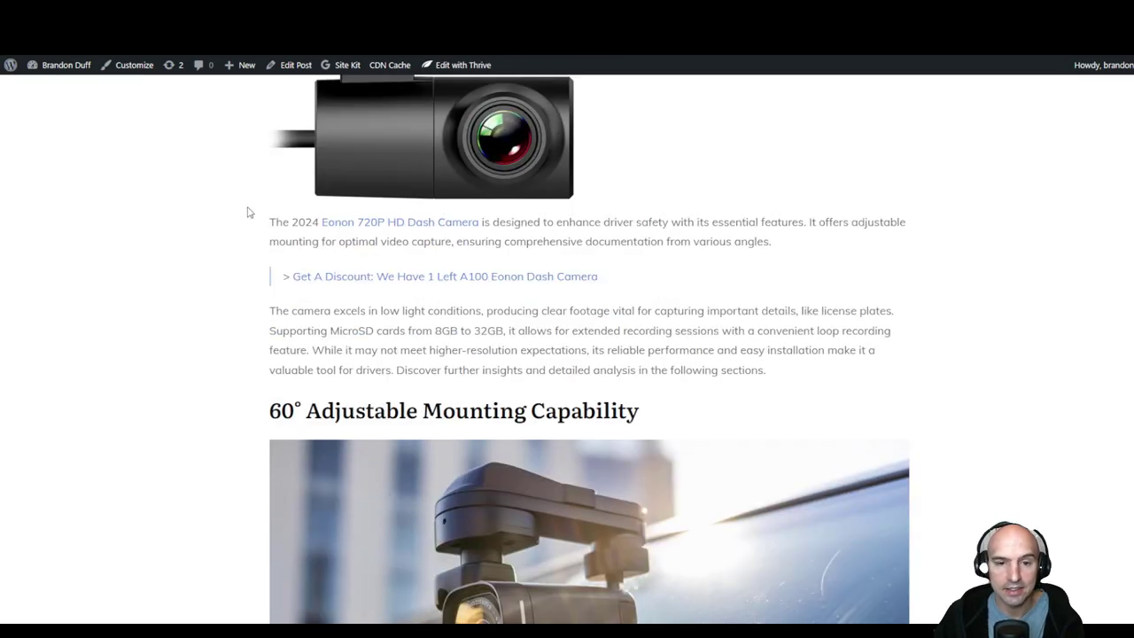
{"action": "left_click_drag", "start_coordinate": [262, 226], "coordinate": [699, 262]}
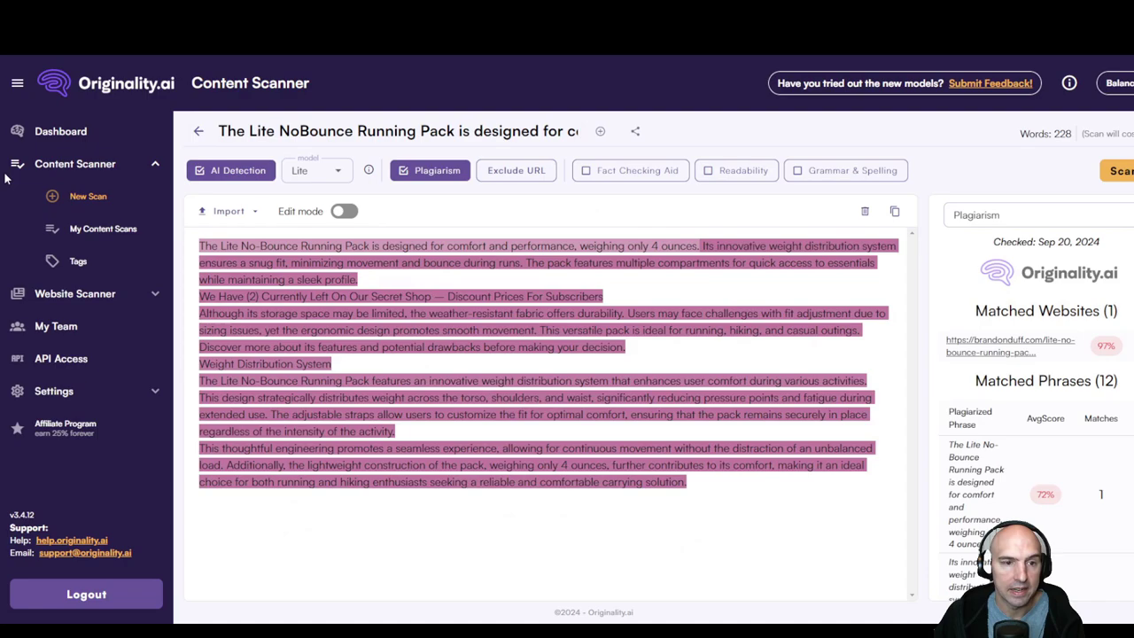
Step: Paste the dash camera article into a new scan, start it with Plagiarism ticked, then reset to a blank scan
{"action": "left_click", "coordinate": [85, 200]}
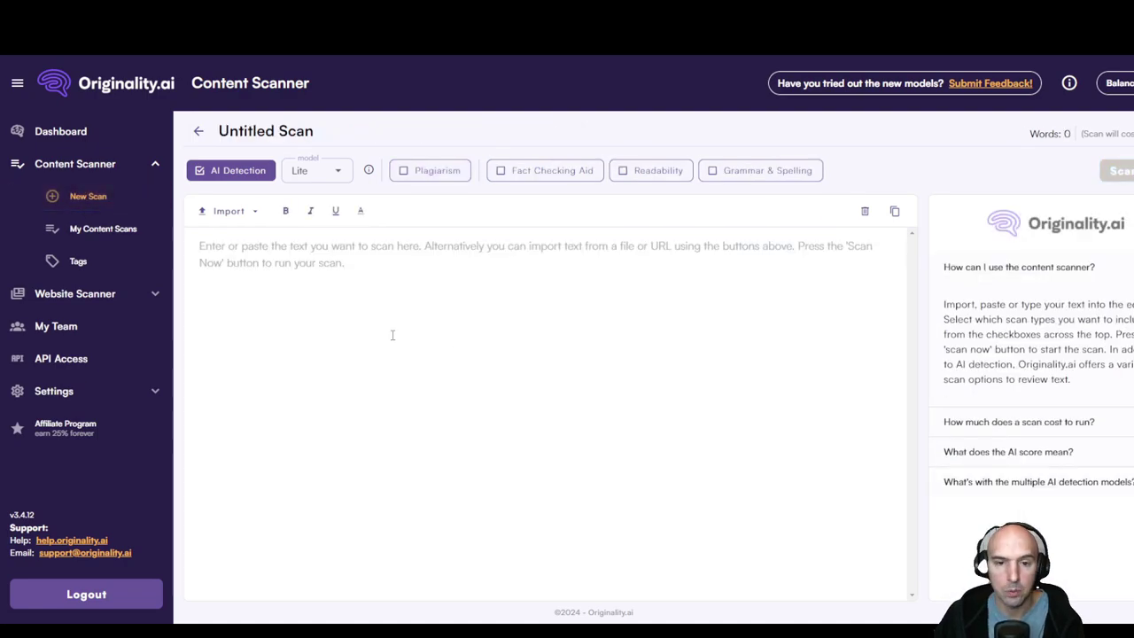
{"action": "key", "text": "ctrl+v"}
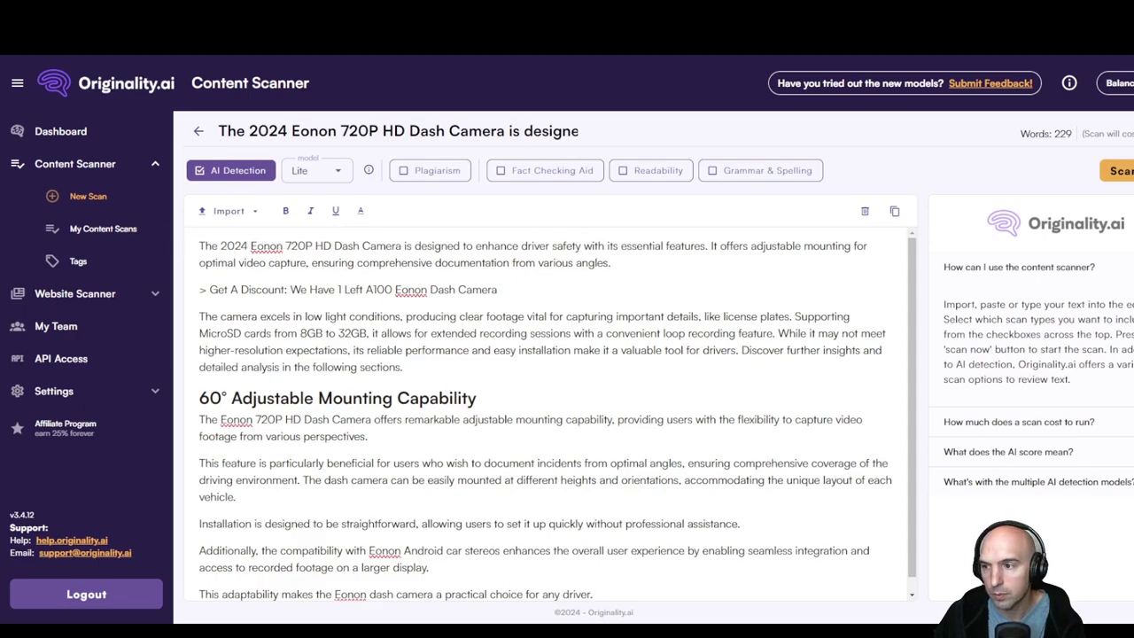
{"action": "left_click", "coordinate": [1118, 170]}
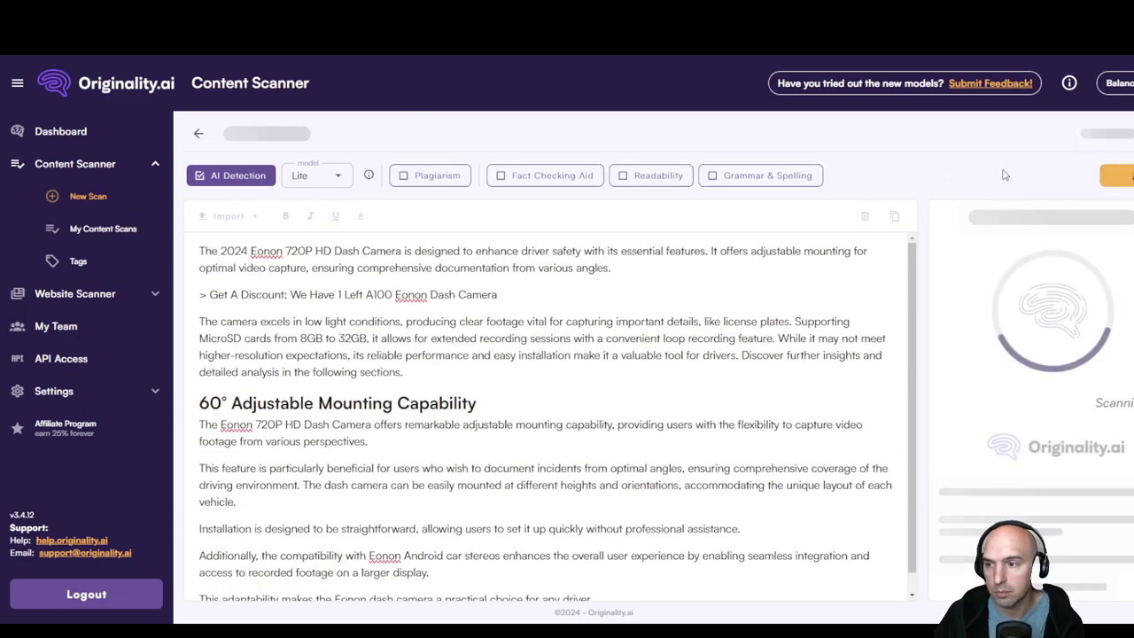
{"action": "left_click", "coordinate": [443, 177]}
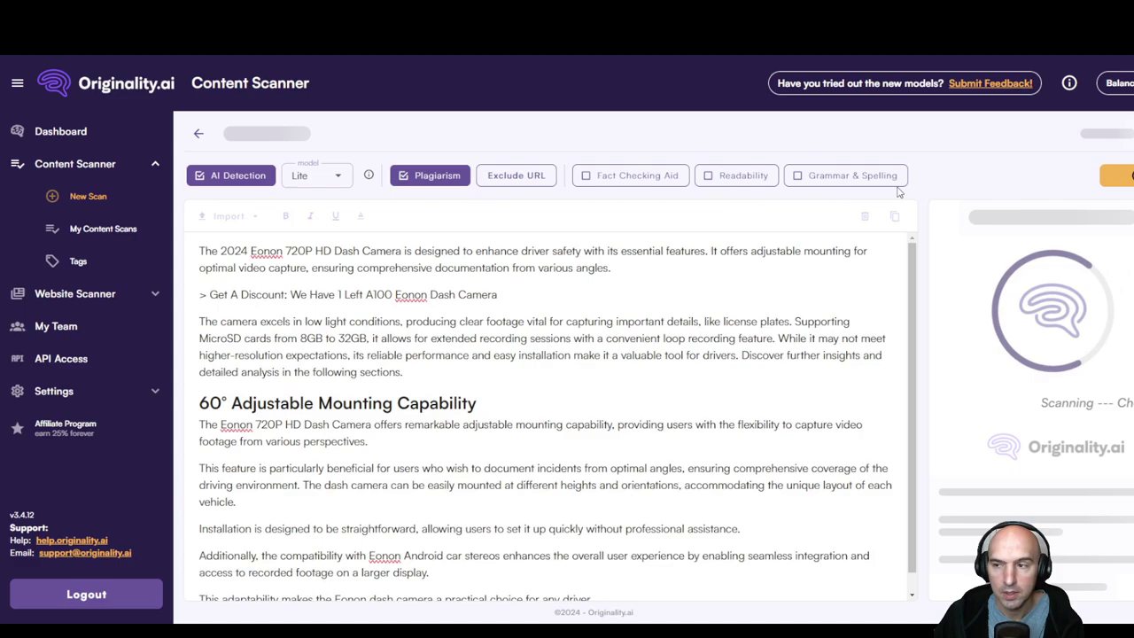
{"action": "left_click", "coordinate": [120, 209]}
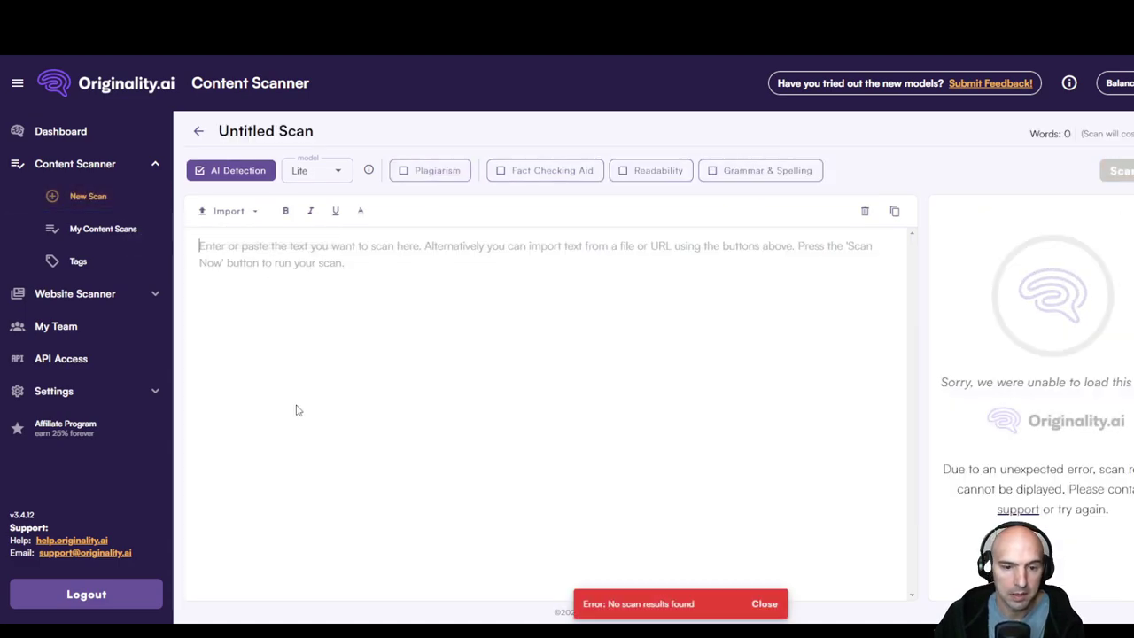
Step: Paste the dash camera article again and scan it with Plagiarism plus Lite-model AI detection
{"action": "key", "text": "ctrl+v"}
{"action": "left_click", "coordinate": [434, 171]}
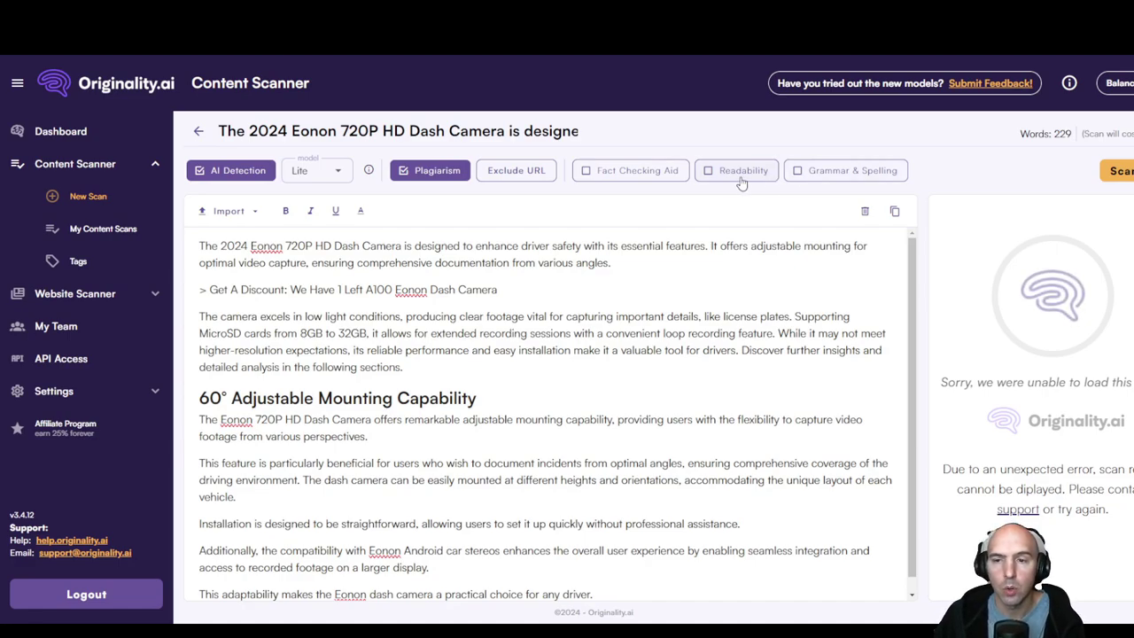
{"action": "left_click", "coordinate": [331, 174]}
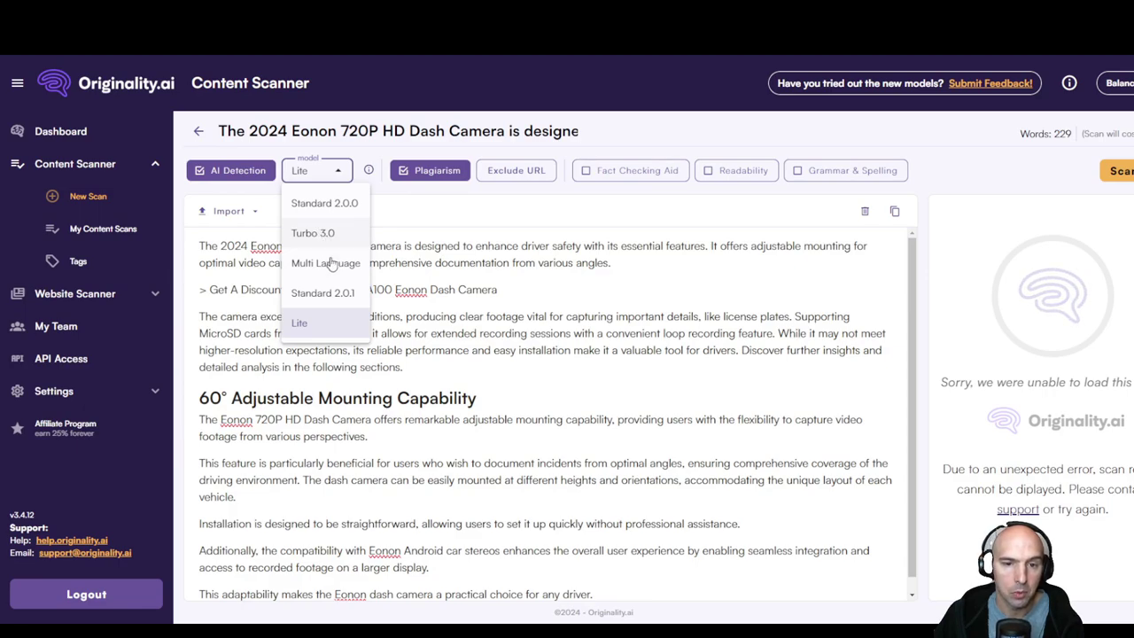
{"action": "left_click", "coordinate": [312, 326]}
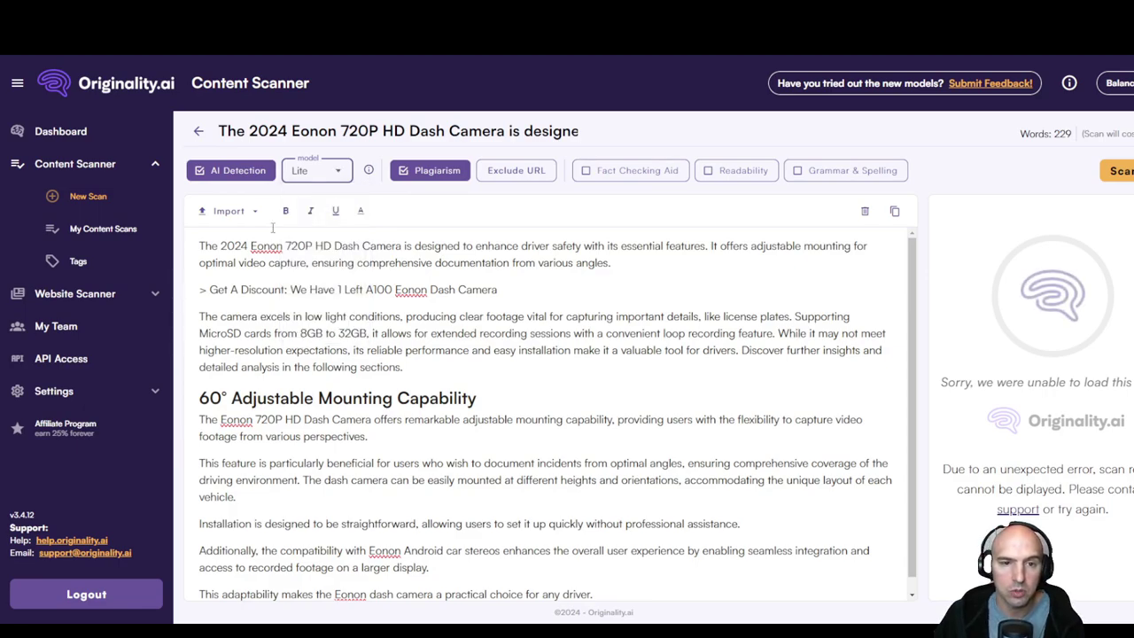
{"action": "left_click", "coordinate": [194, 176]}
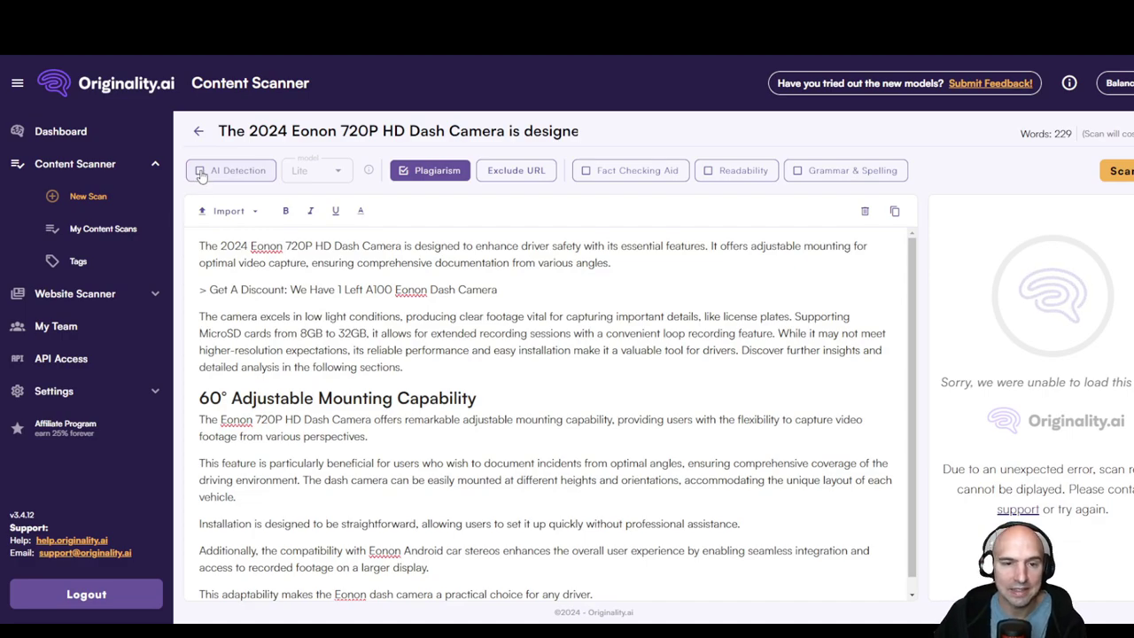
{"action": "left_click", "coordinate": [198, 171]}
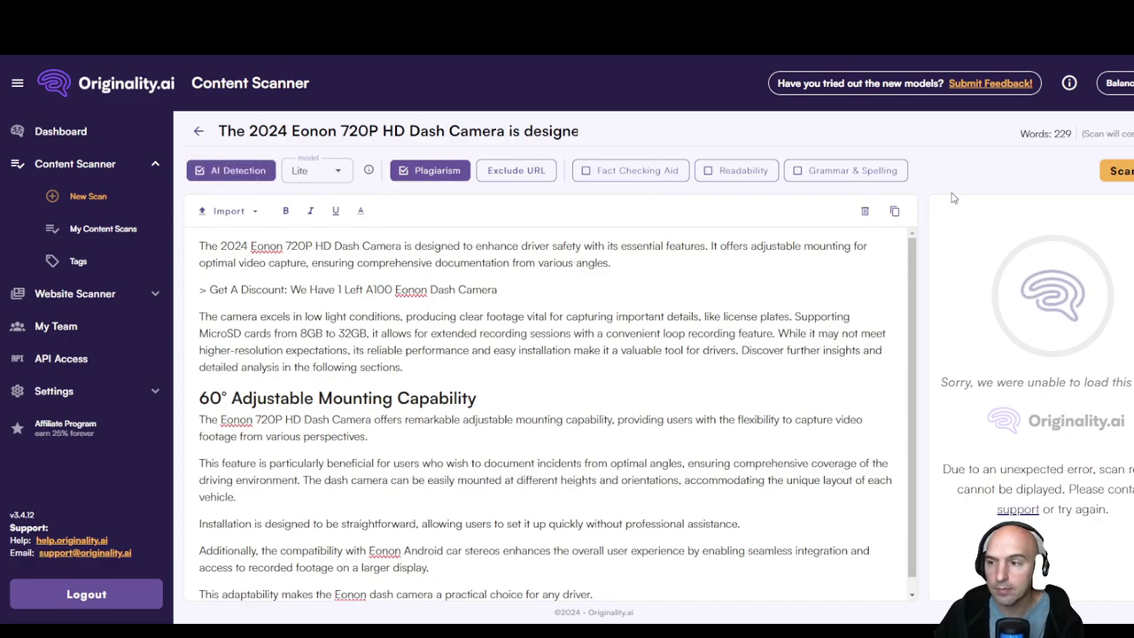
{"action": "left_click", "coordinate": [1120, 171]}
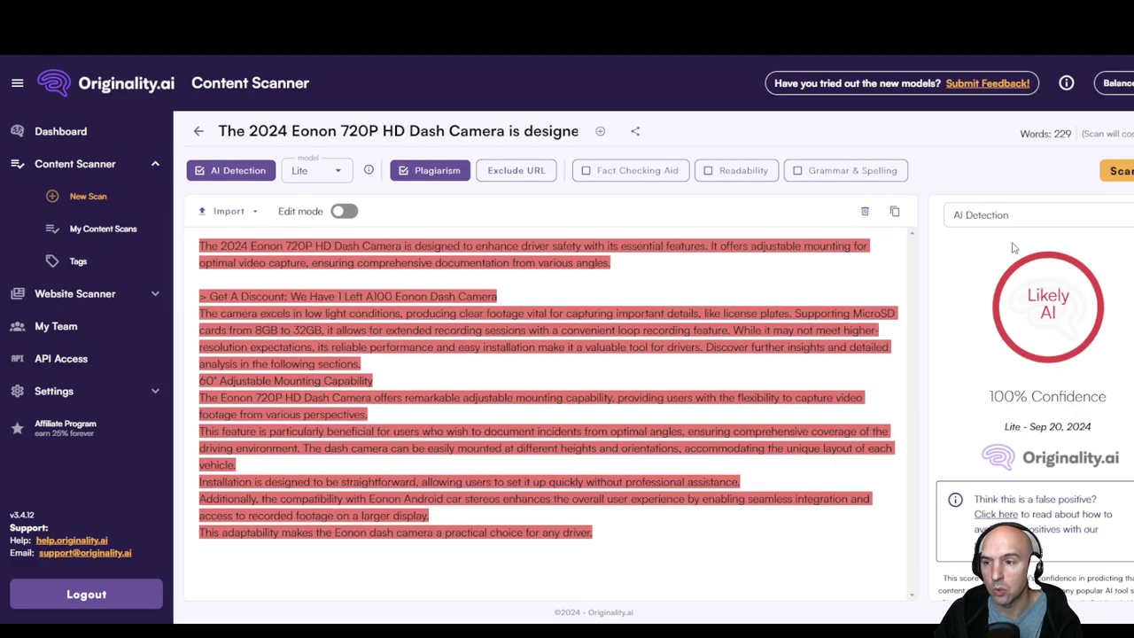
Step: Show the dash camera scan's plagiarism report: 100% plagiarized, one website matched at 98%
{"action": "left_click", "coordinate": [1015, 222]}
{"action": "left_click", "coordinate": [995, 274]}
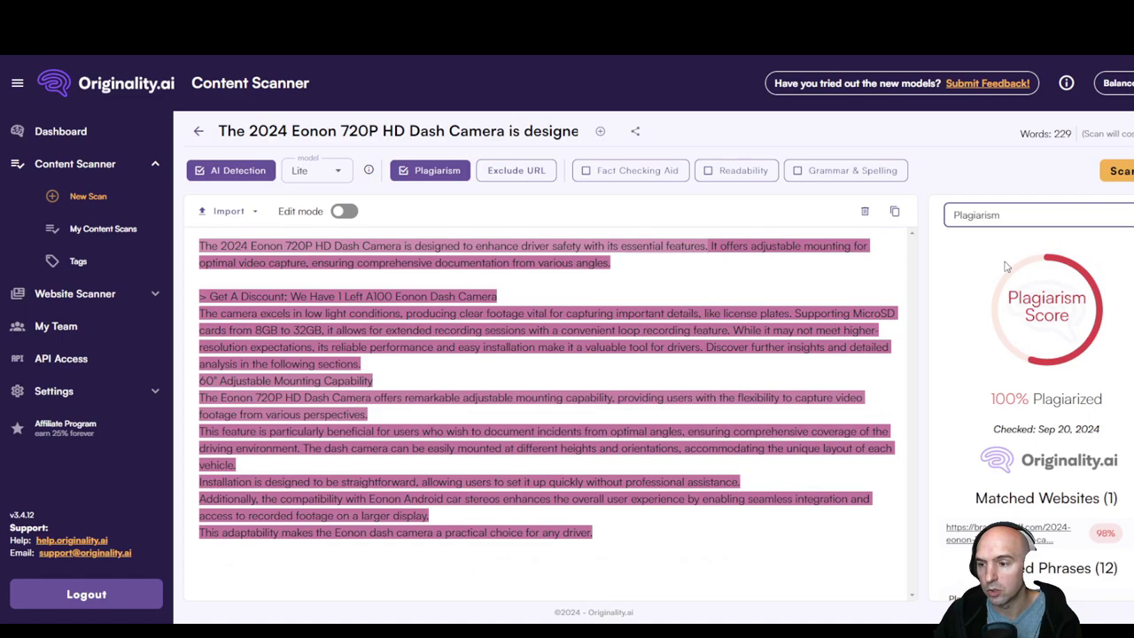
{"action": "scroll", "coordinate": [1027, 364], "scroll_direction": "down", "scroll_amount": 3}
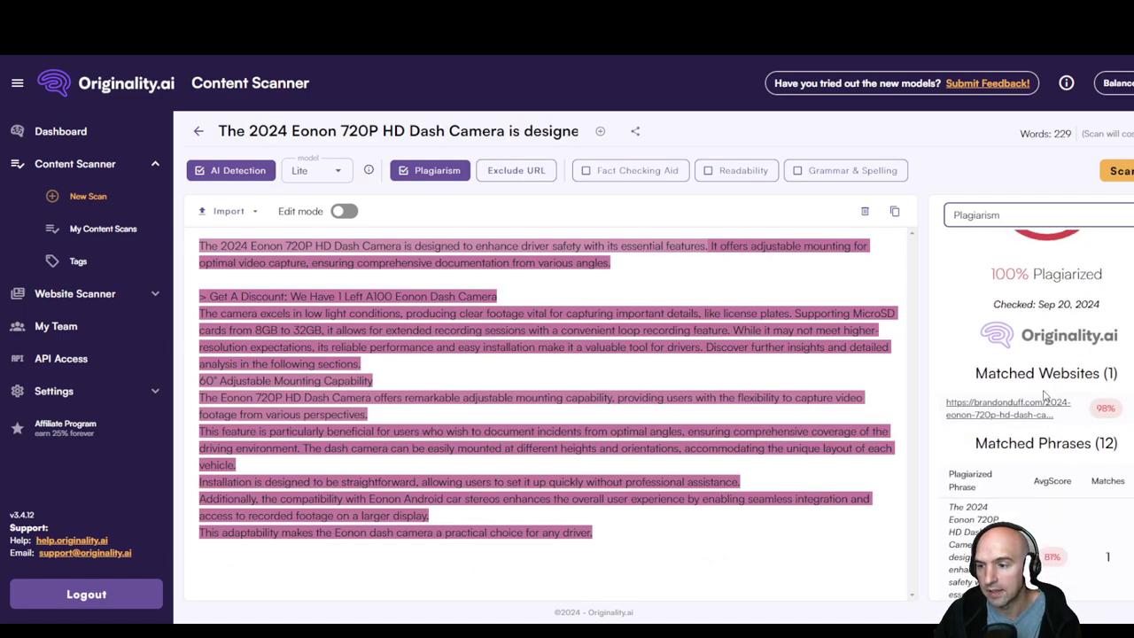
{"action": "scroll", "coordinate": [1025, 414], "scroll_direction": "up", "scroll_amount": 3}
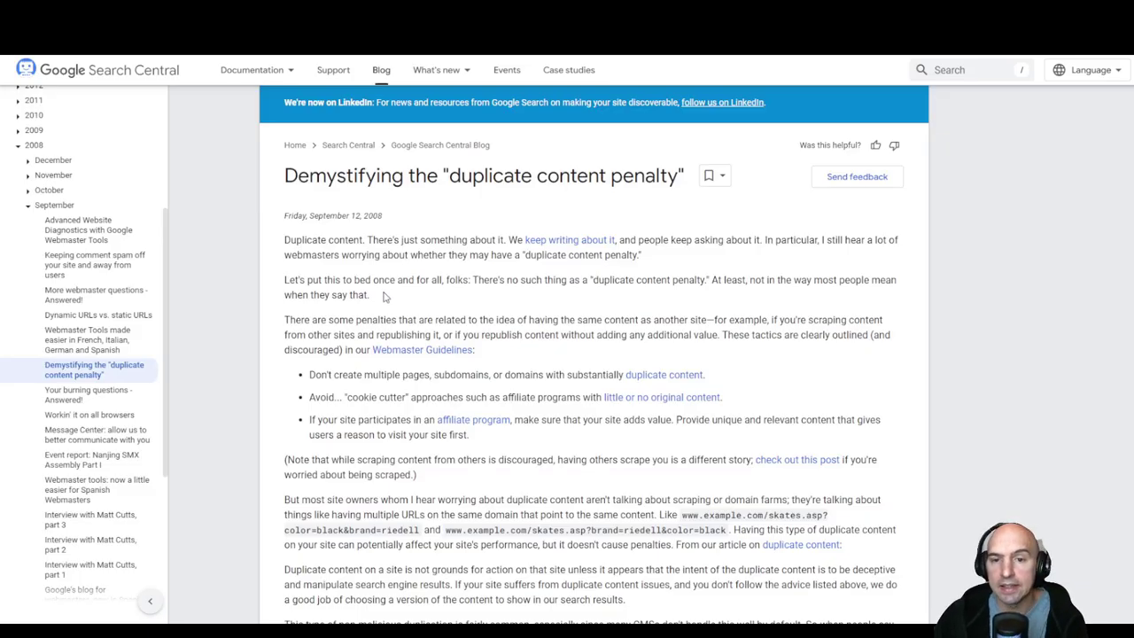
{"action": "left_click_drag", "start_coordinate": [284, 318], "coordinate": [716, 320]}
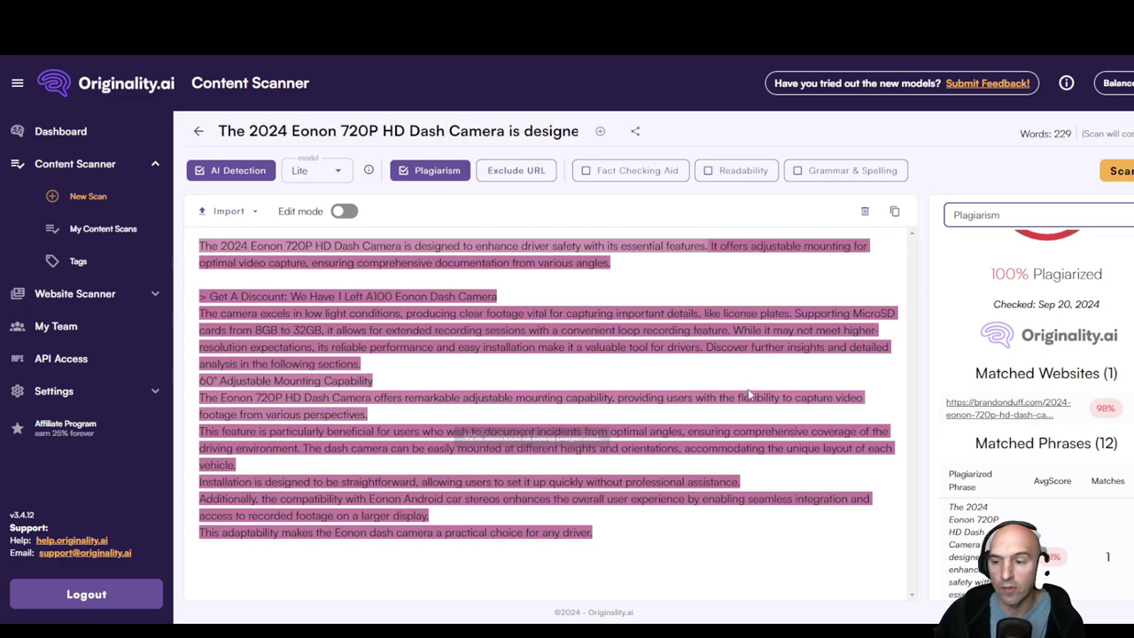
Step: Scroll through the dash camera scan's plagiarism results panel
{"action": "scroll", "coordinate": [1020, 412], "scroll_direction": "down", "scroll_amount": 1}
{"action": "scroll", "coordinate": [1020, 412], "scroll_direction": "down", "scroll_amount": 1}
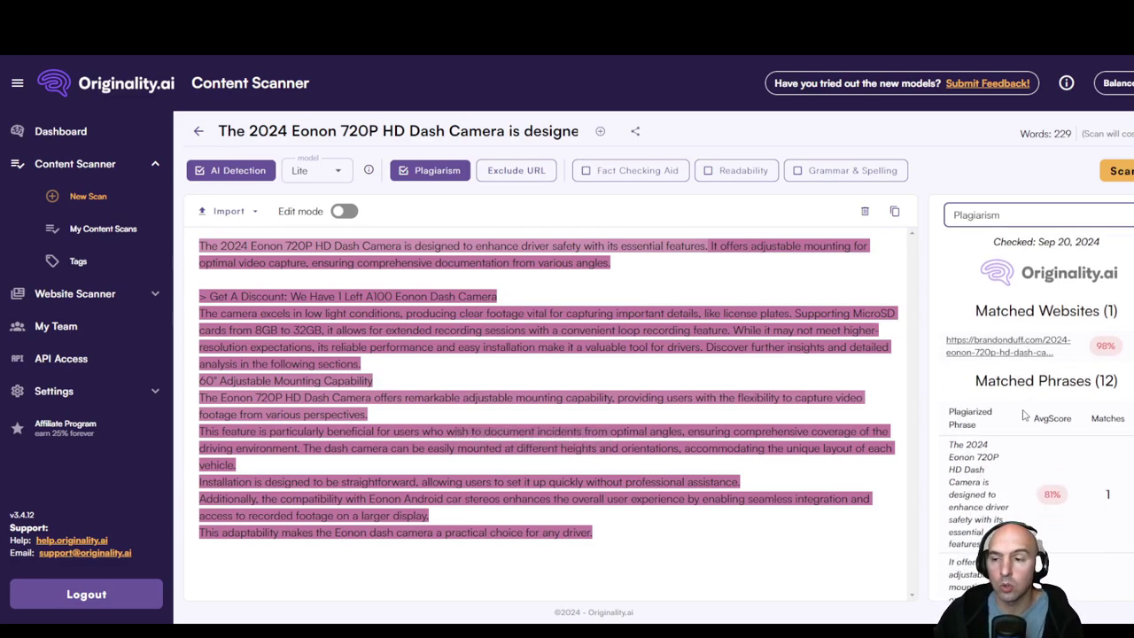
{"action": "scroll", "coordinate": [1034, 394], "scroll_direction": "up", "scroll_amount": 3}
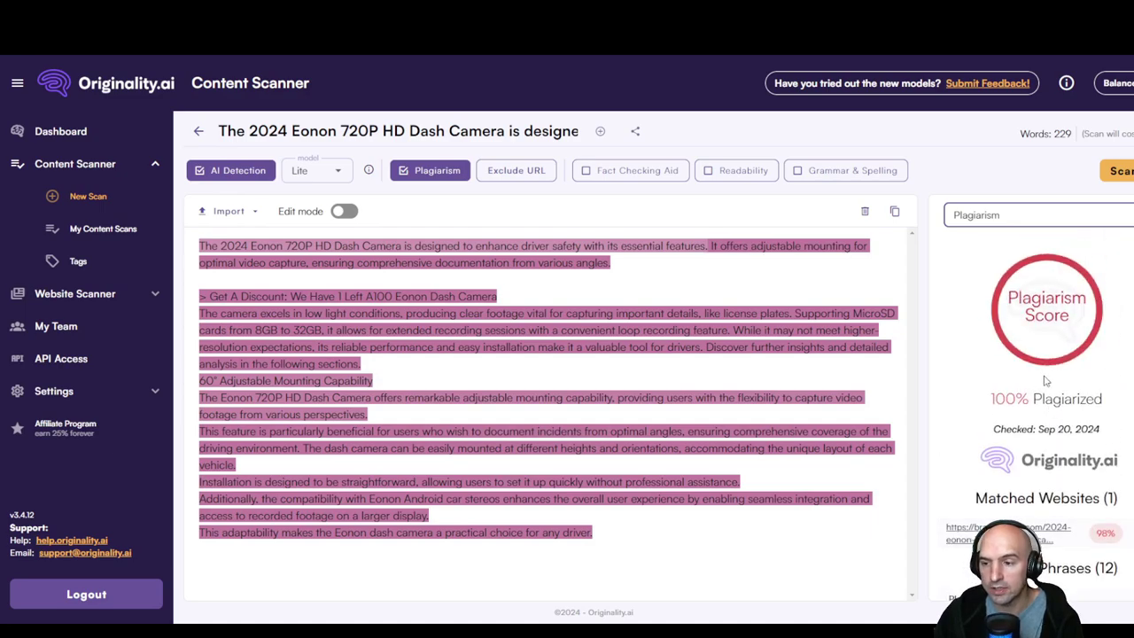
{"action": "scroll", "coordinate": [1045, 380], "scroll_direction": "down", "scroll_amount": 1}
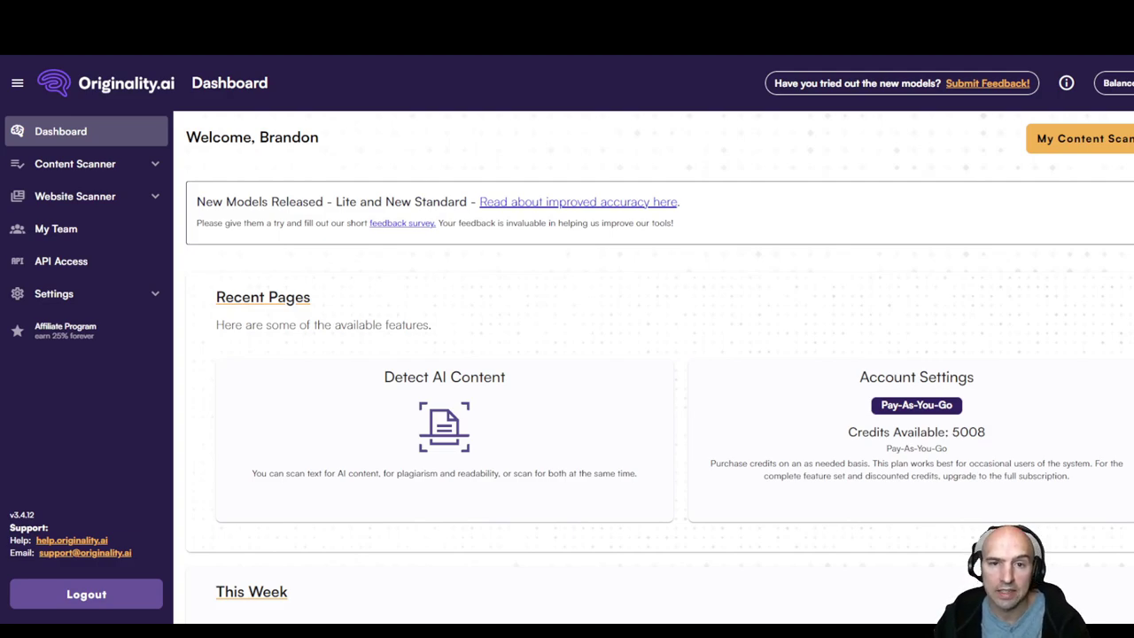
Step: Expand Content Scanner and open a new blank content scan to view its options
{"action": "left_click", "coordinate": [89, 165]}
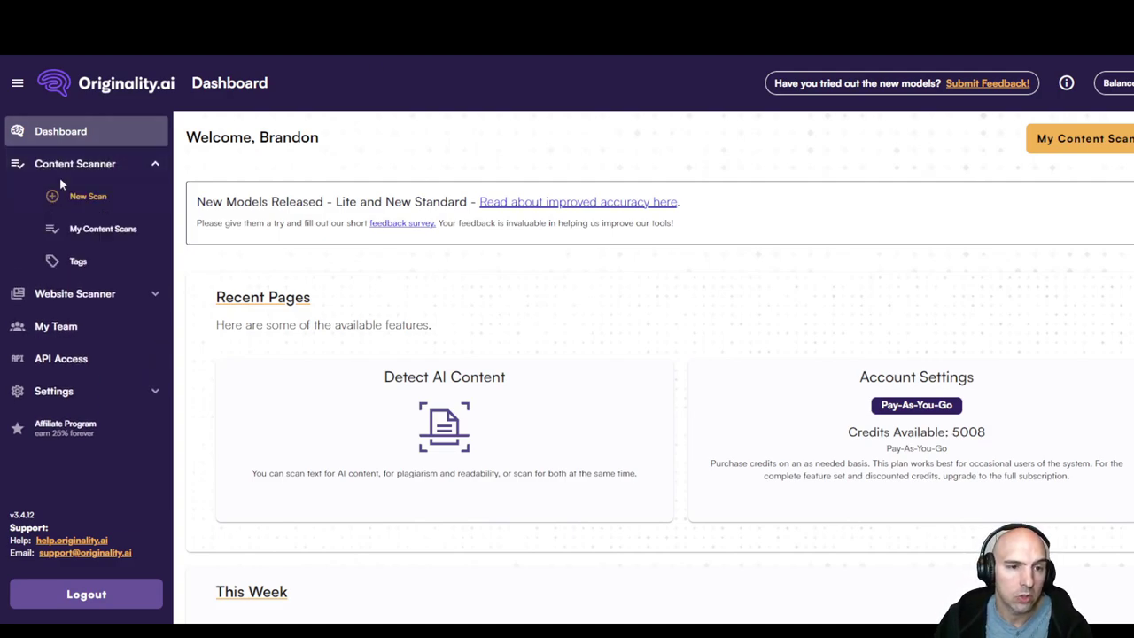
{"action": "left_click", "coordinate": [89, 196]}
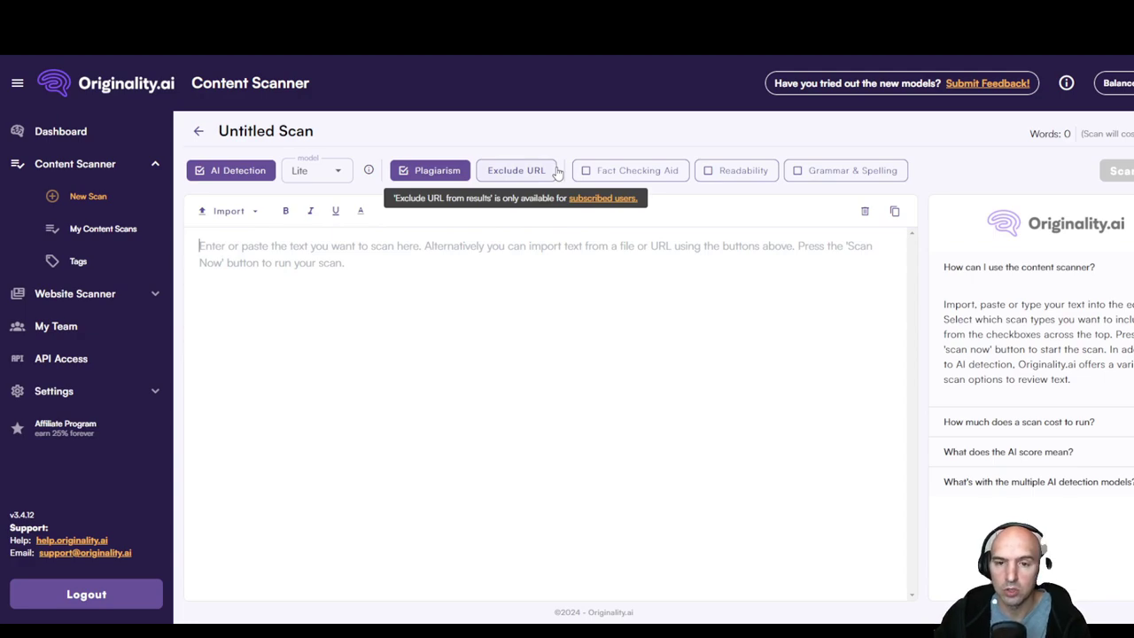
{"action": "mouse_move", "coordinate": [395, 163]}
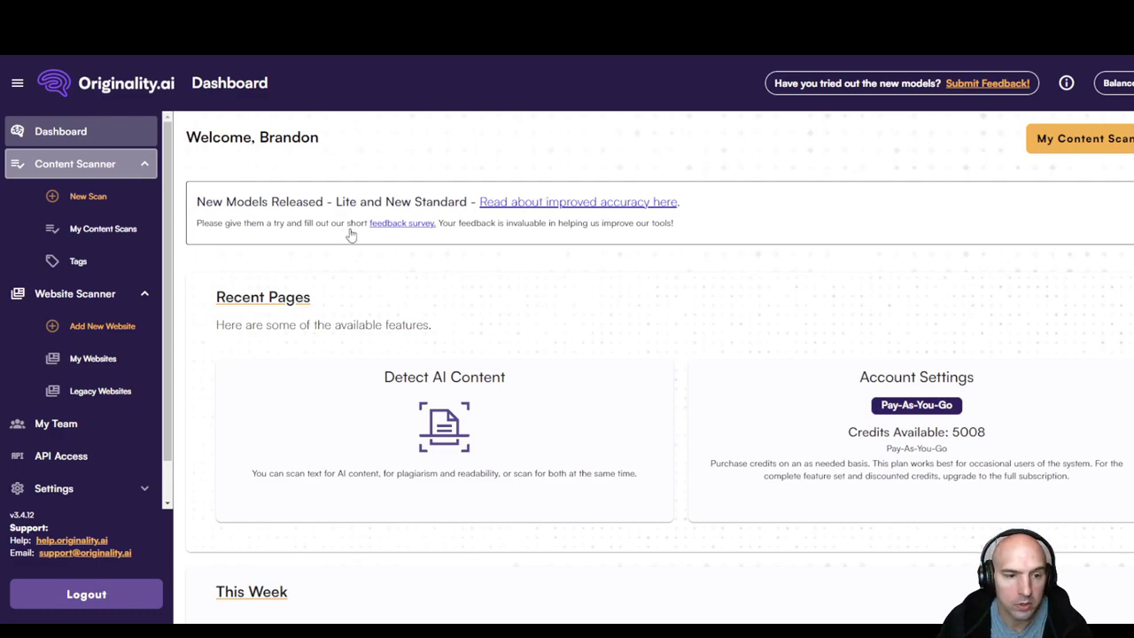
{"action": "scroll", "coordinate": [410, 304], "scroll_direction": "down", "scroll_amount": 1}
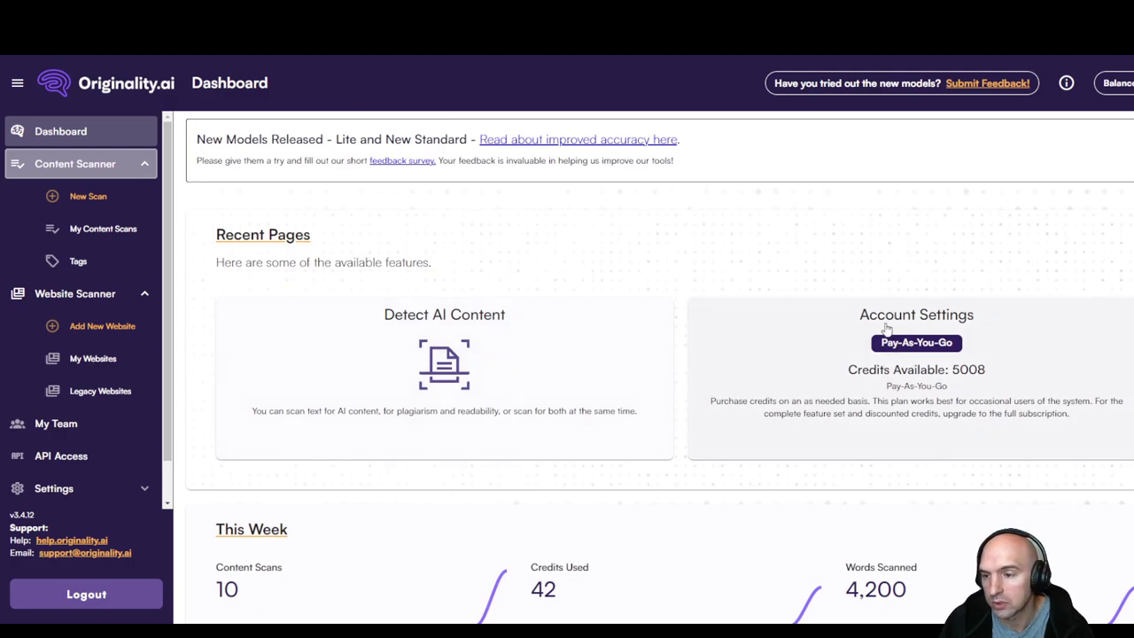
{"action": "scroll", "coordinate": [917, 319], "scroll_direction": "down", "scroll_amount": 1}
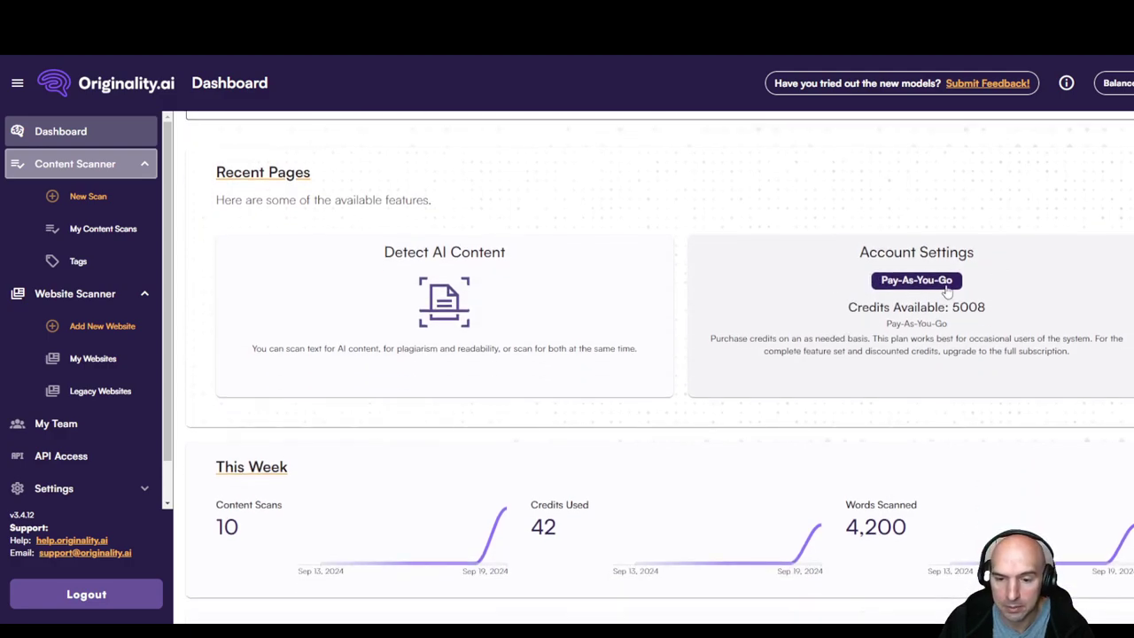
{"action": "scroll", "coordinate": [944, 286], "scroll_direction": "down", "scroll_amount": 5}
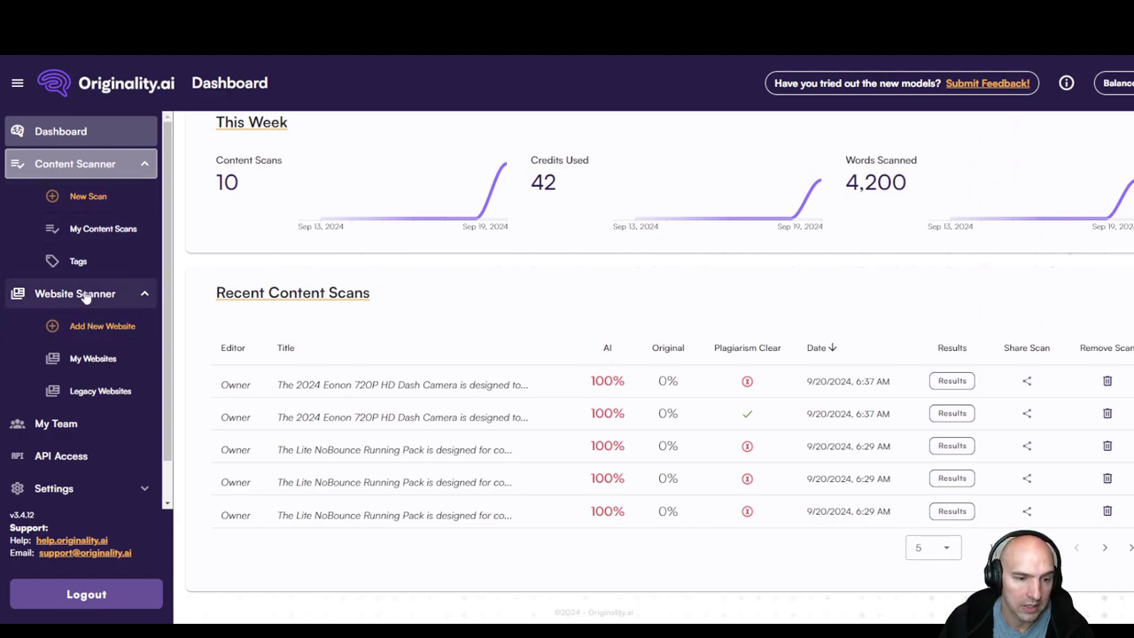
{"action": "scroll", "coordinate": [144, 299], "scroll_direction": "down", "scroll_amount": 1}
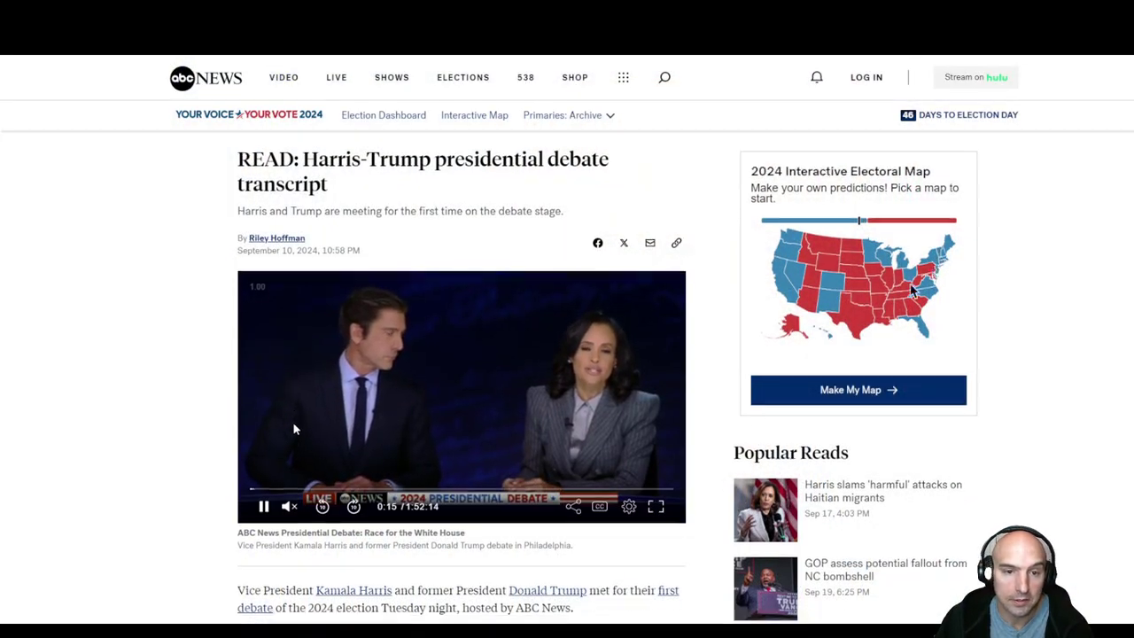
Step: Select the ABC News Harris-Trump debate transcript and paste it into a new content scan (3,937 words)
{"action": "scroll", "coordinate": [398, 584], "scroll_direction": "down", "scroll_amount": 2}
{"action": "scroll", "coordinate": [363, 432], "scroll_direction": "down", "scroll_amount": 10}
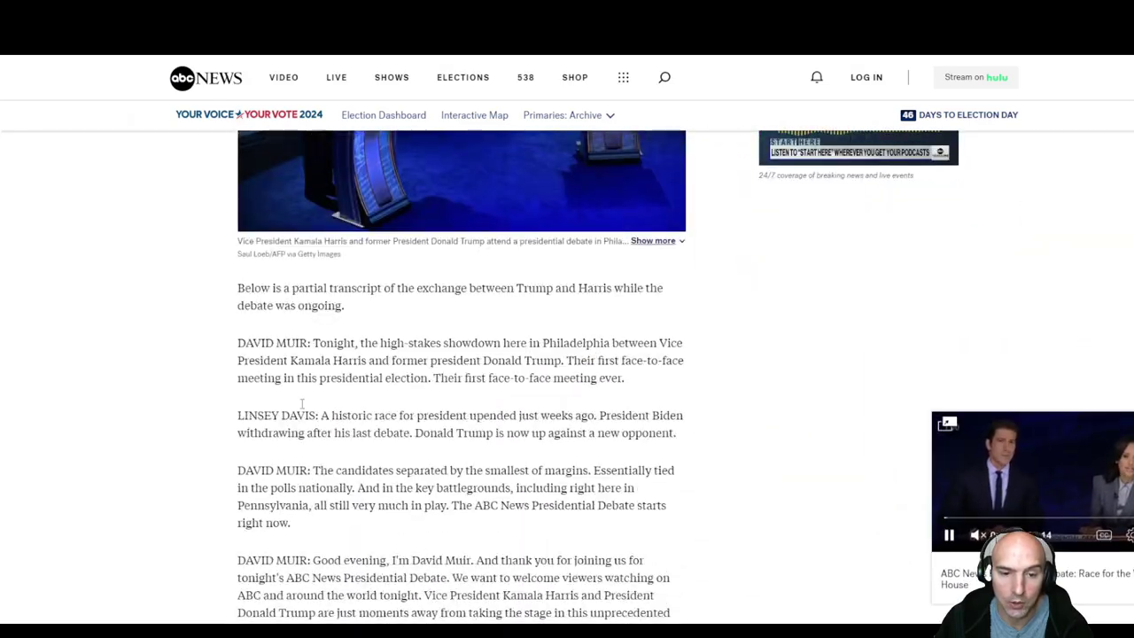
{"action": "left_click_drag", "start_coordinate": [229, 349], "coordinate": [601, 236]}
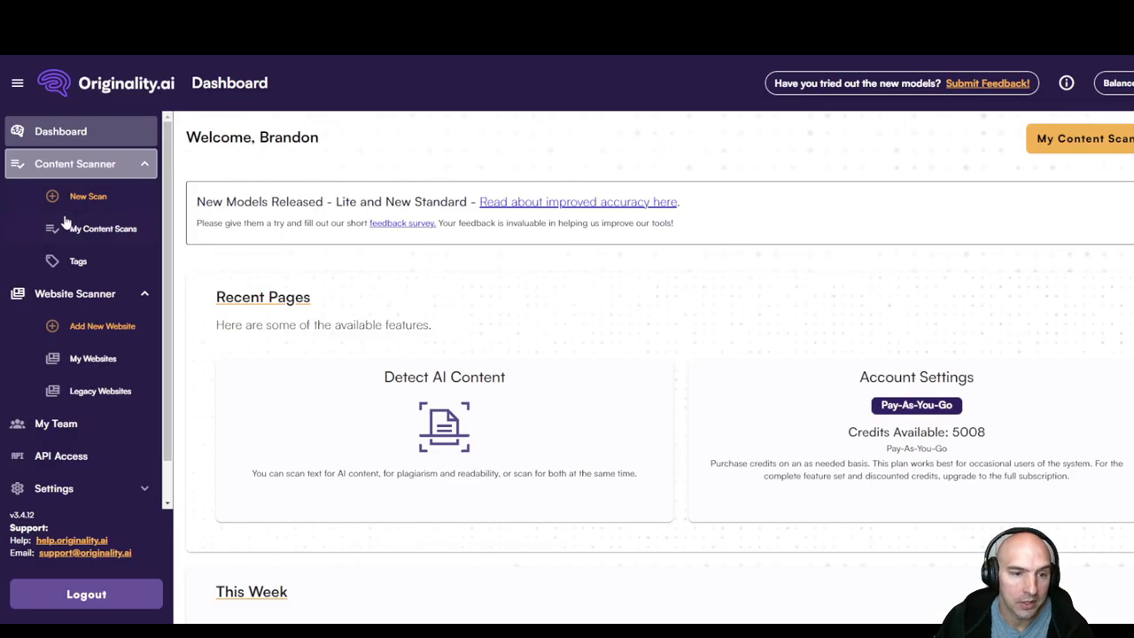
{"action": "left_click", "coordinate": [86, 197]}
{"action": "type", "text": ".originality"}
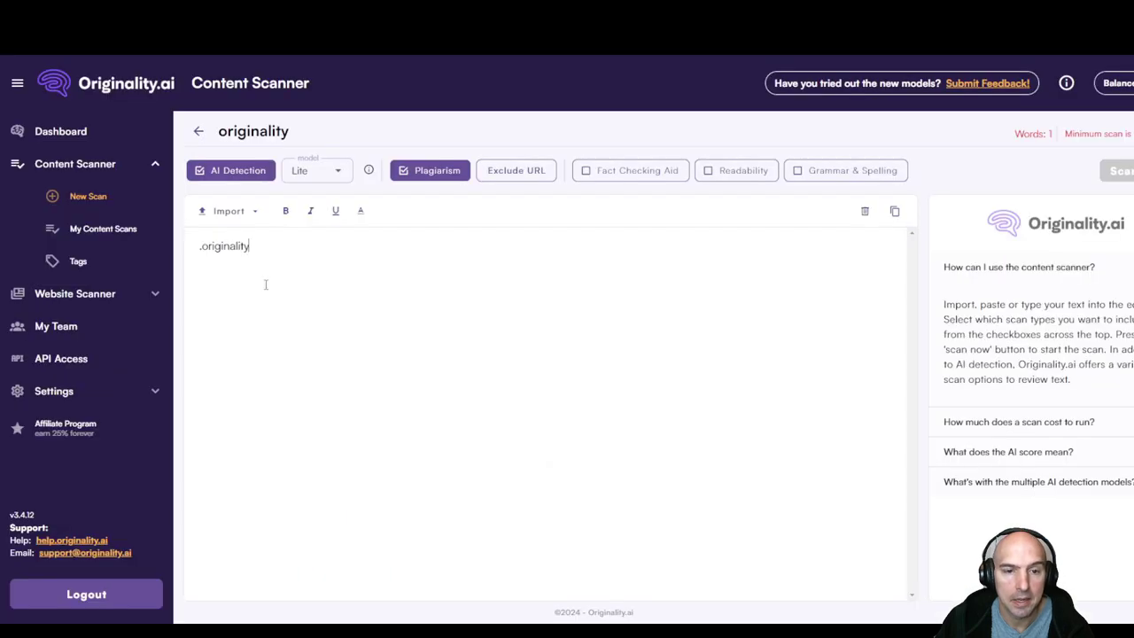
{"action": "key", "text": "ctrl+a"}
{"action": "key", "text": "ctrl+v"}
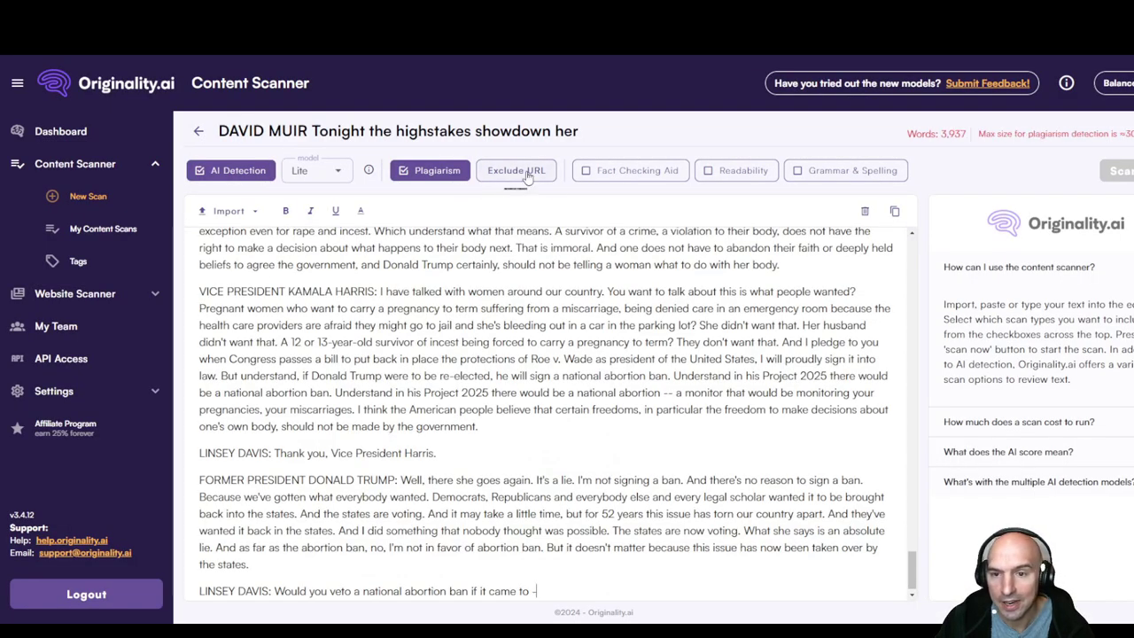
Step: Enable Fact Checking Aid, delete the transcript after the moderator's first question, and run the scan
{"action": "left_click", "coordinate": [630, 170]}
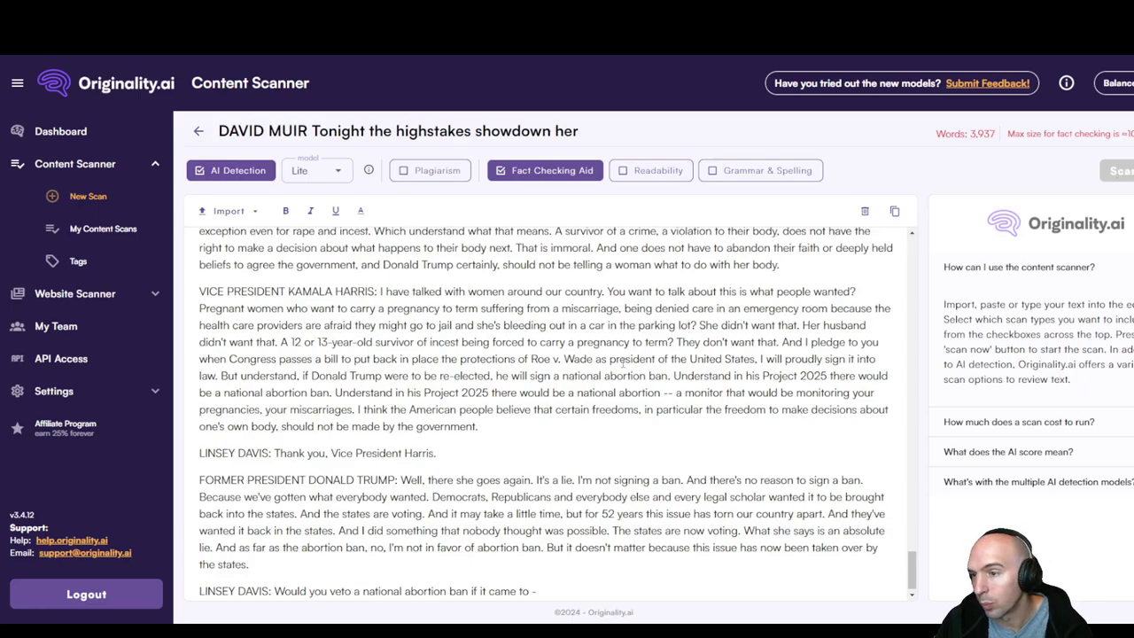
{"action": "scroll", "coordinate": [384, 480], "scroll_direction": "up", "scroll_amount": 20}
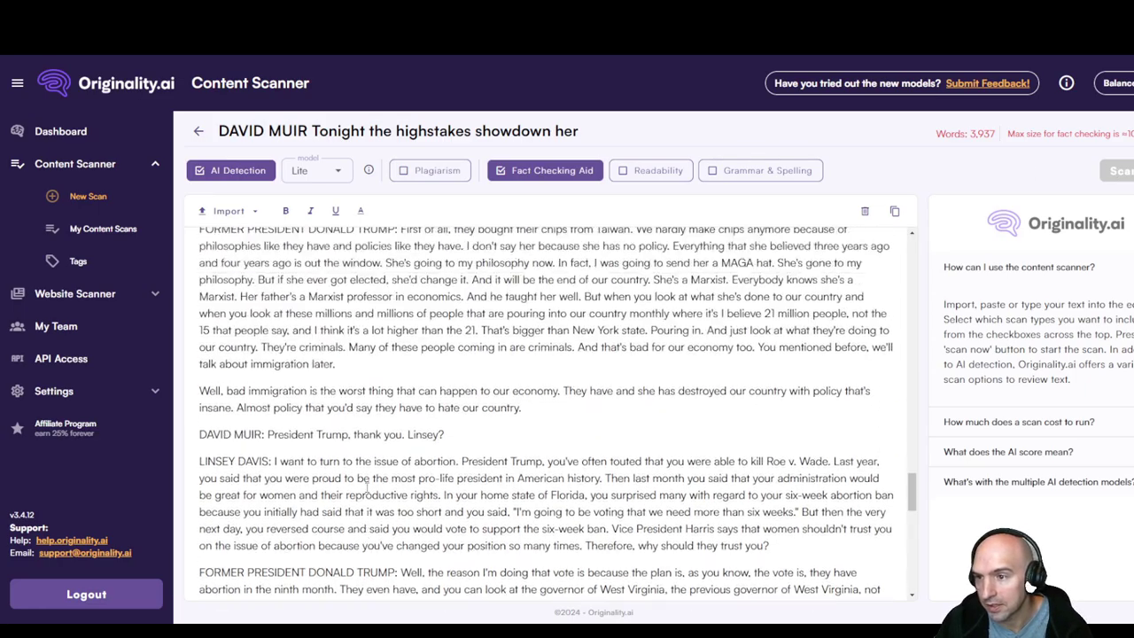
{"action": "scroll", "coordinate": [366, 488], "scroll_direction": "up", "scroll_amount": 15}
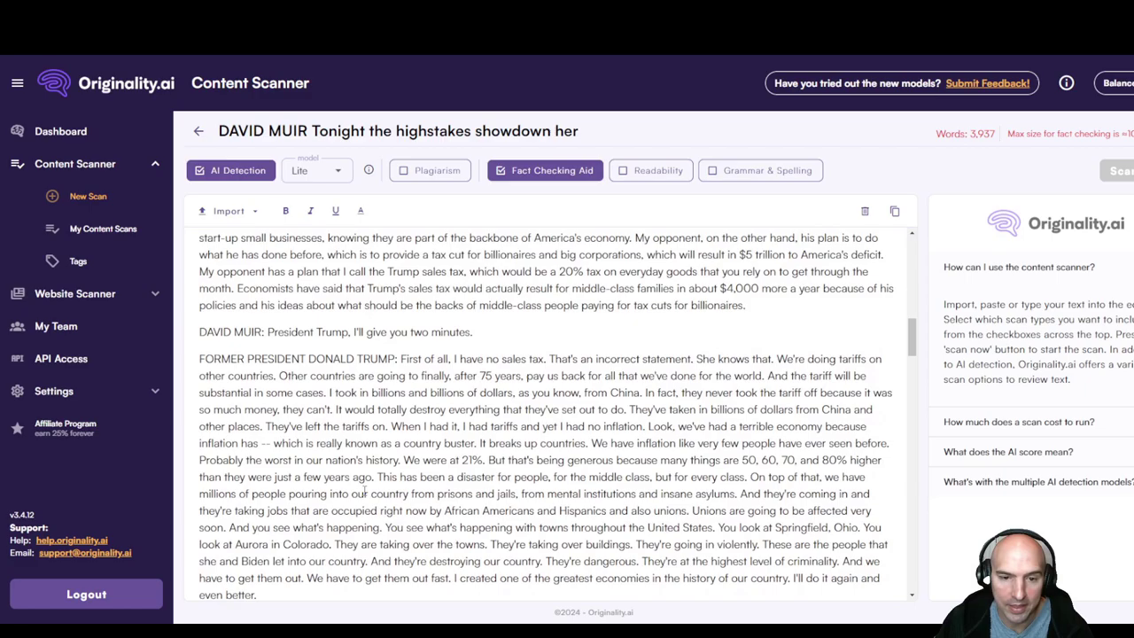
{"action": "left_click_drag", "start_coordinate": [199, 352], "coordinate": [494, 579]}
{"action": "key", "text": "BackSpace"}
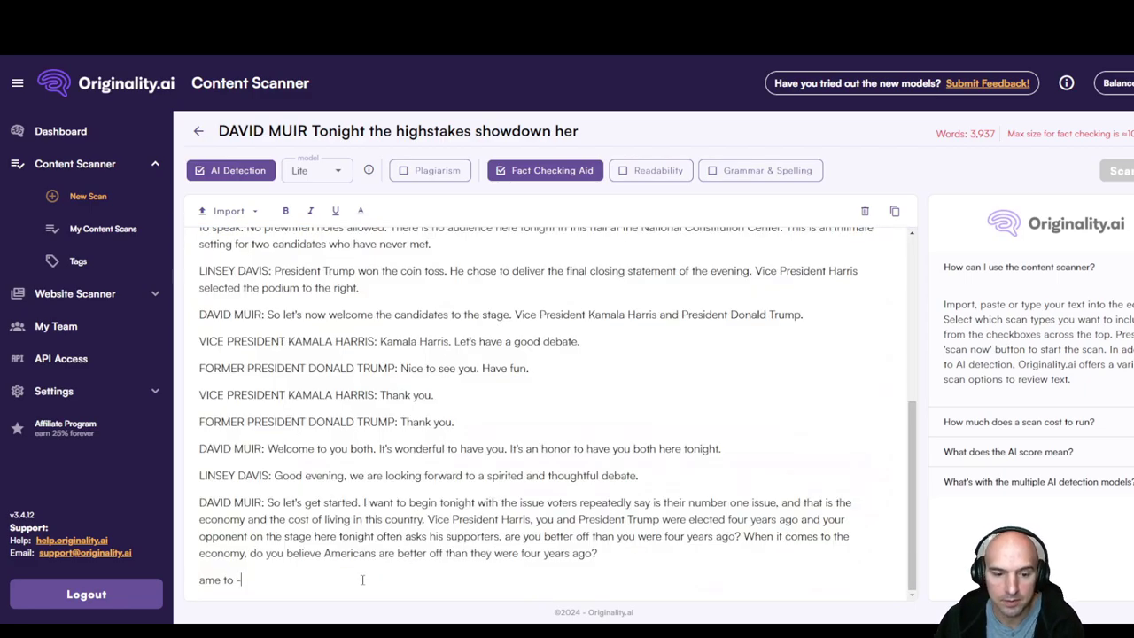
{"action": "left_click_drag", "start_coordinate": [362, 579], "coordinate": [179, 568]}
{"action": "key", "text": "BackSpace"}
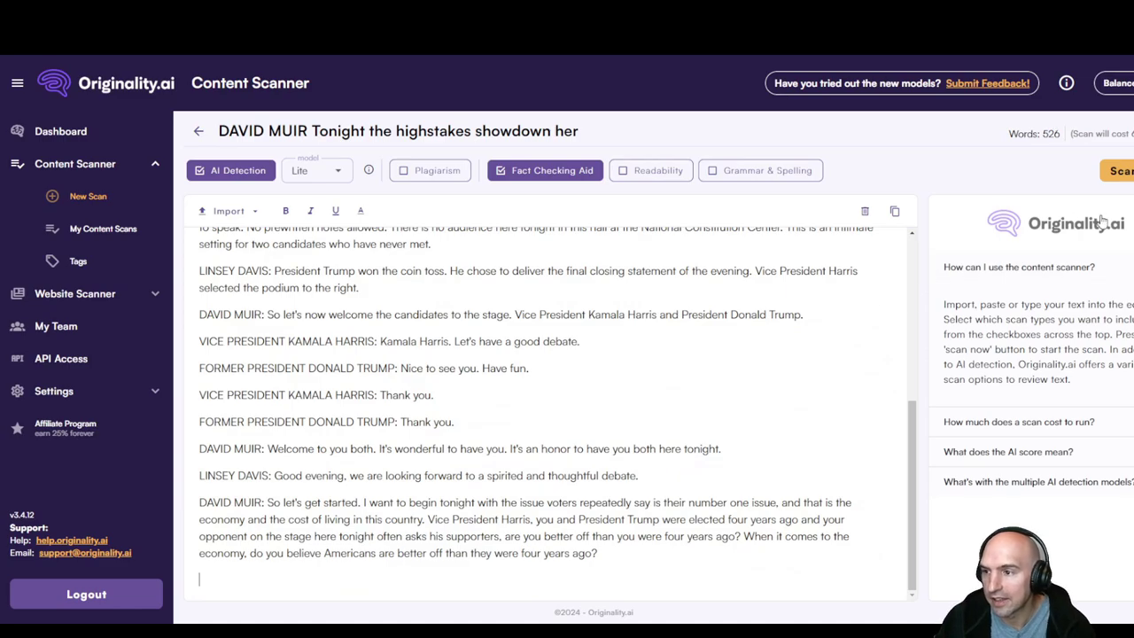
{"action": "left_click", "coordinate": [1121, 173]}
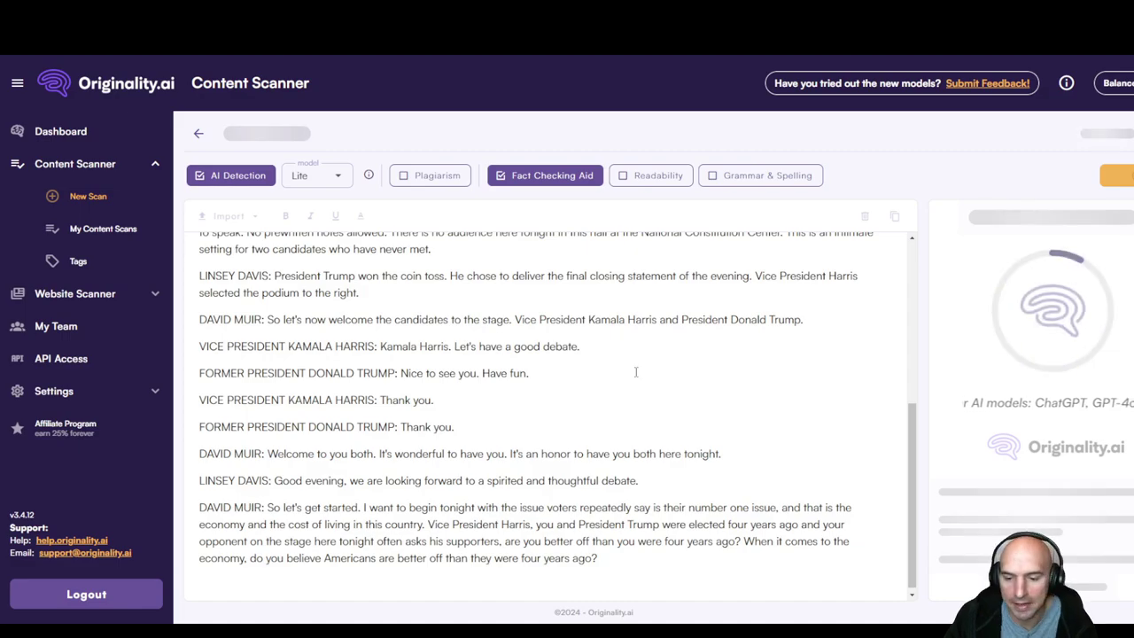
Step: Scroll the transcript scan results while the 47 statements are being fact checked
{"action": "scroll", "coordinate": [502, 401], "scroll_direction": "up", "scroll_amount": 4}
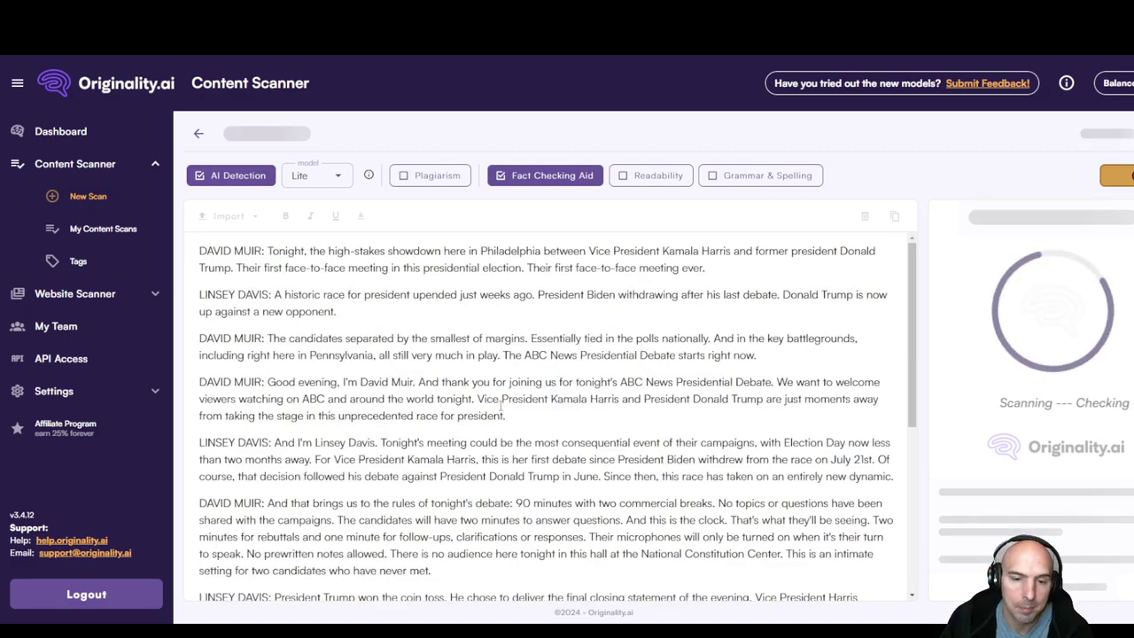
{"action": "scroll", "coordinate": [501, 403], "scroll_direction": "down", "scroll_amount": 5}
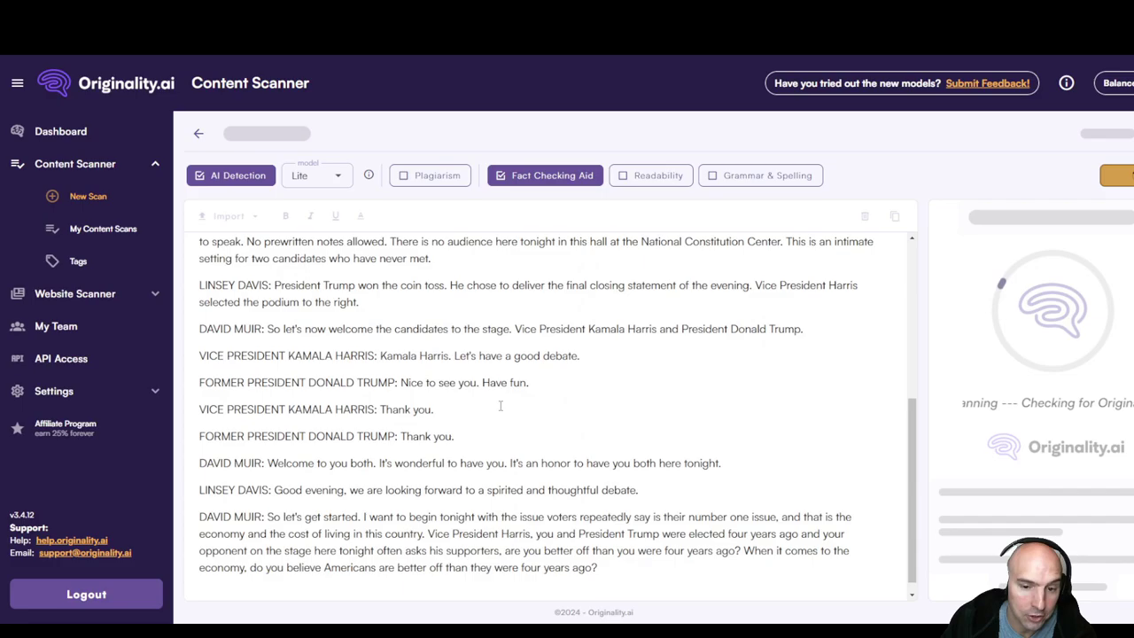
{"action": "scroll", "coordinate": [500, 406], "scroll_direction": "down", "scroll_amount": 1}
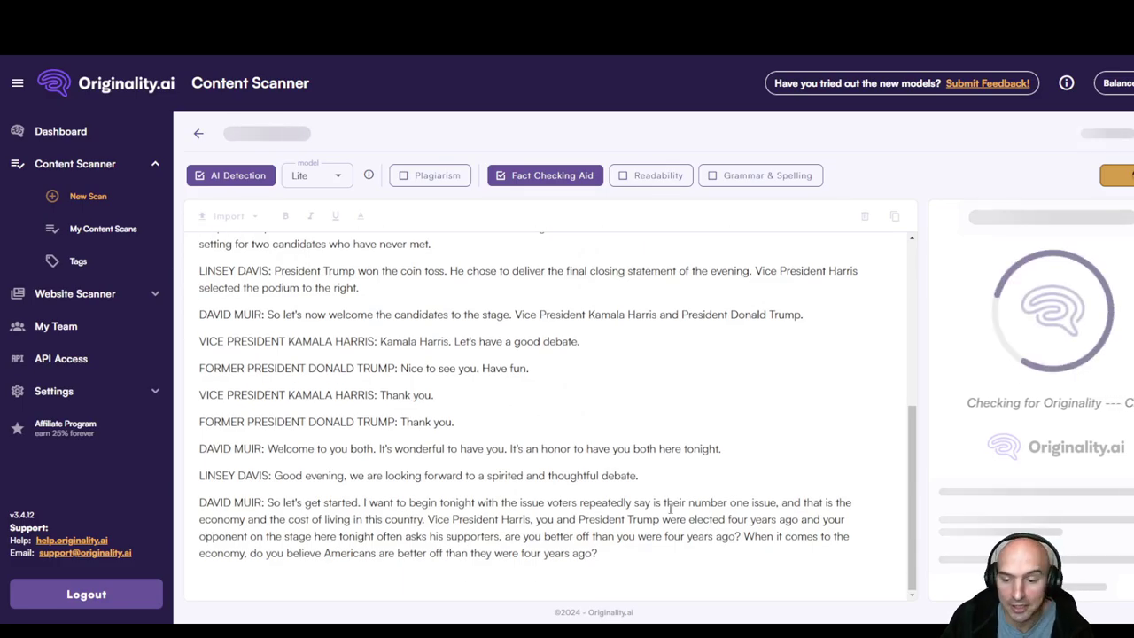